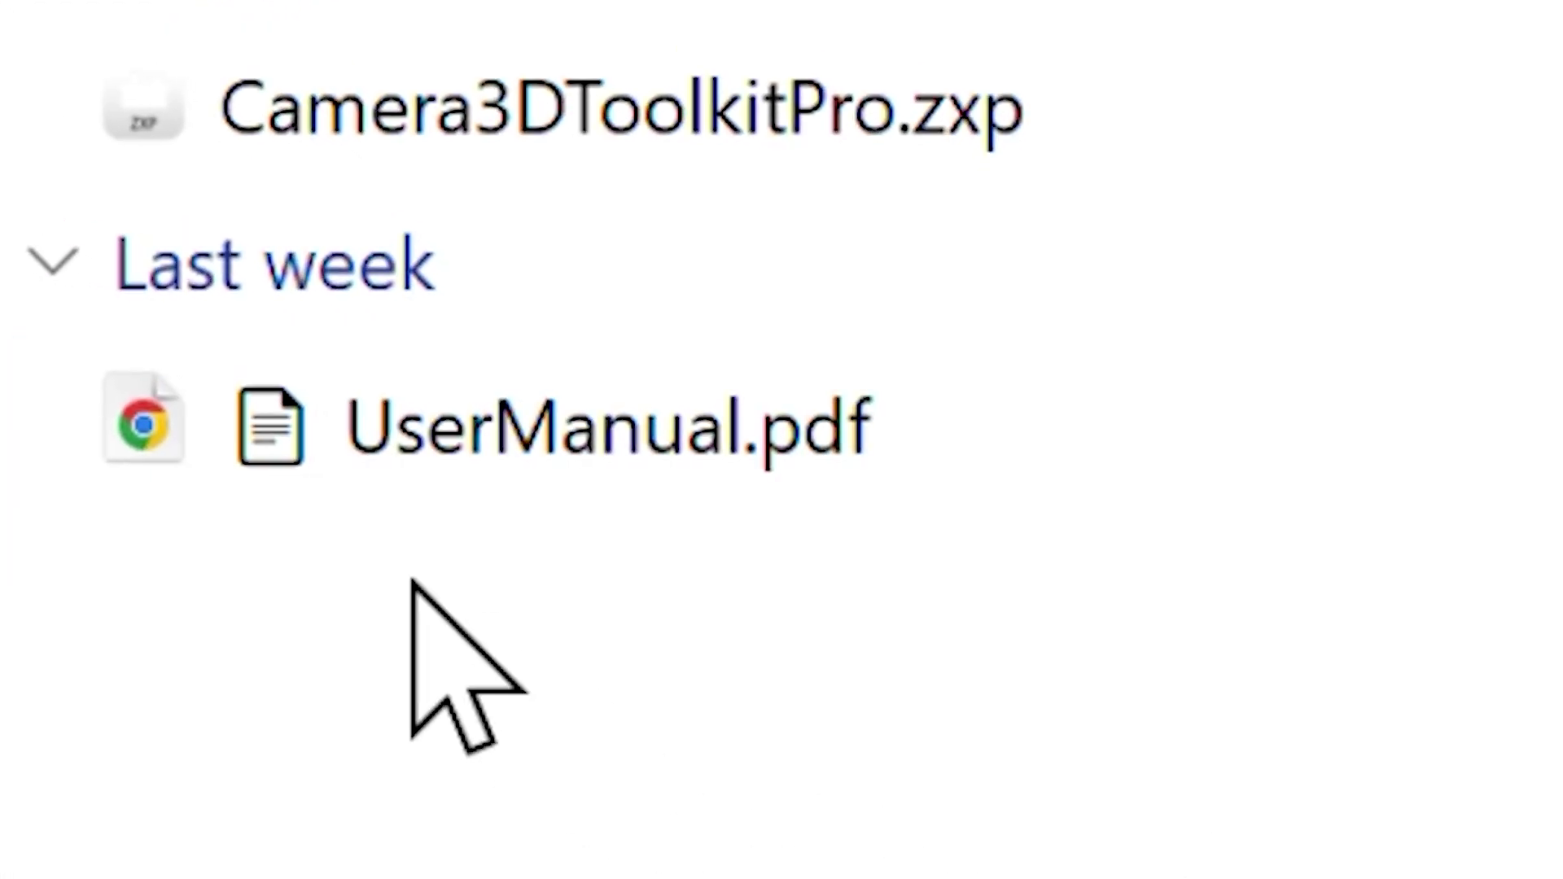
# Open UserManual.pdf from the Camera3DToolkitPro_V2.0 folder to view it.
pyautogui.doubleClick(766, 444)
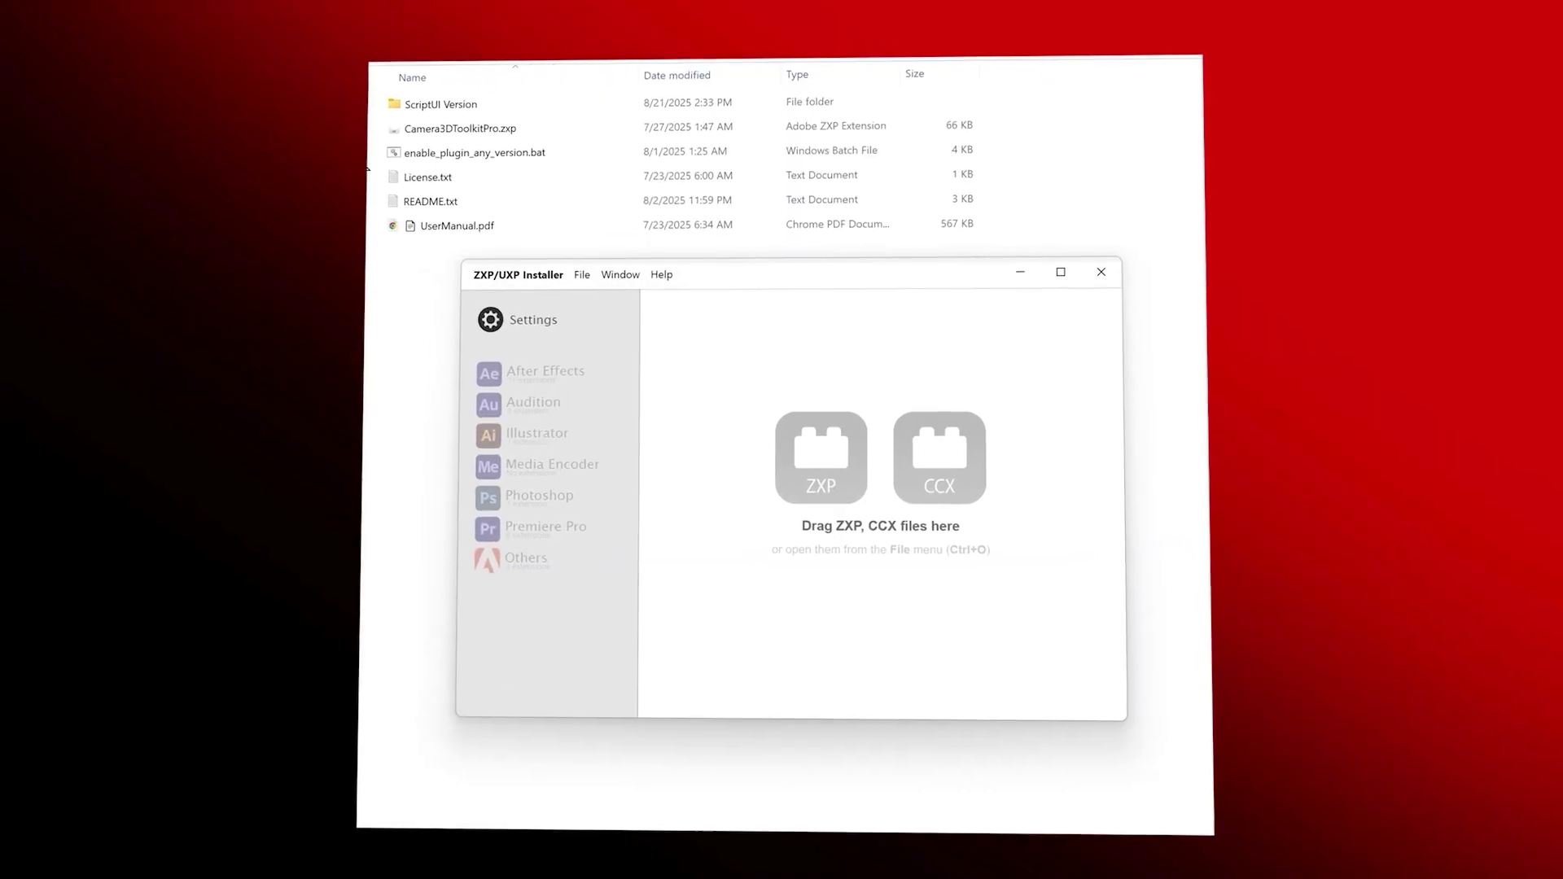
# Install Camera3DToolkitPro.zxp through the ZXP Installer and dismiss the success message.
pyautogui.moveTo(427, 130); pyautogui.dragTo(824, 435)
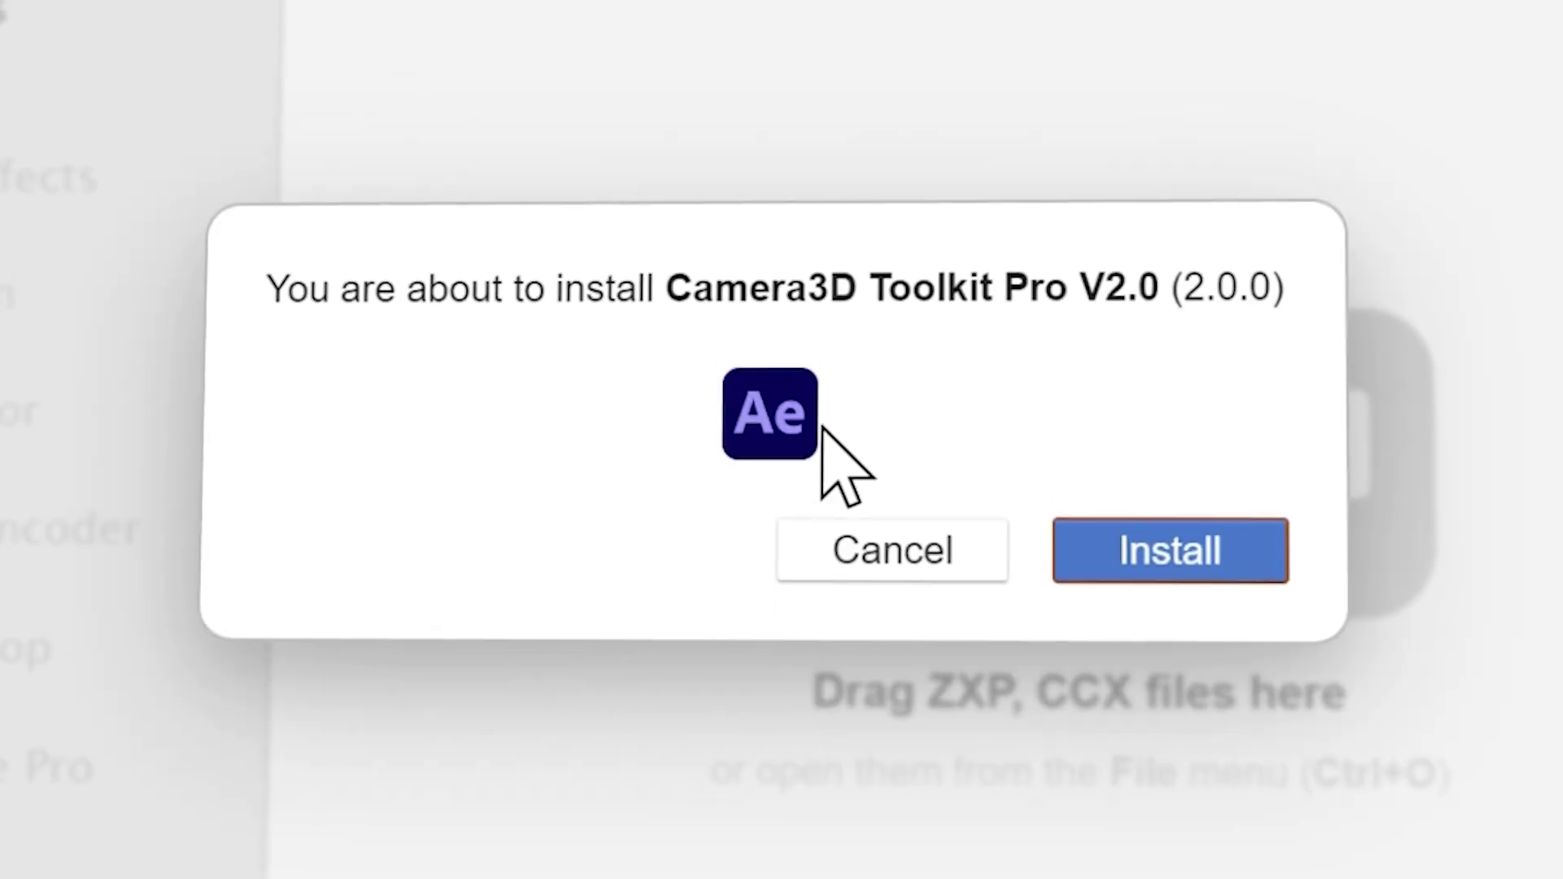
pyautogui.click(1170, 552)
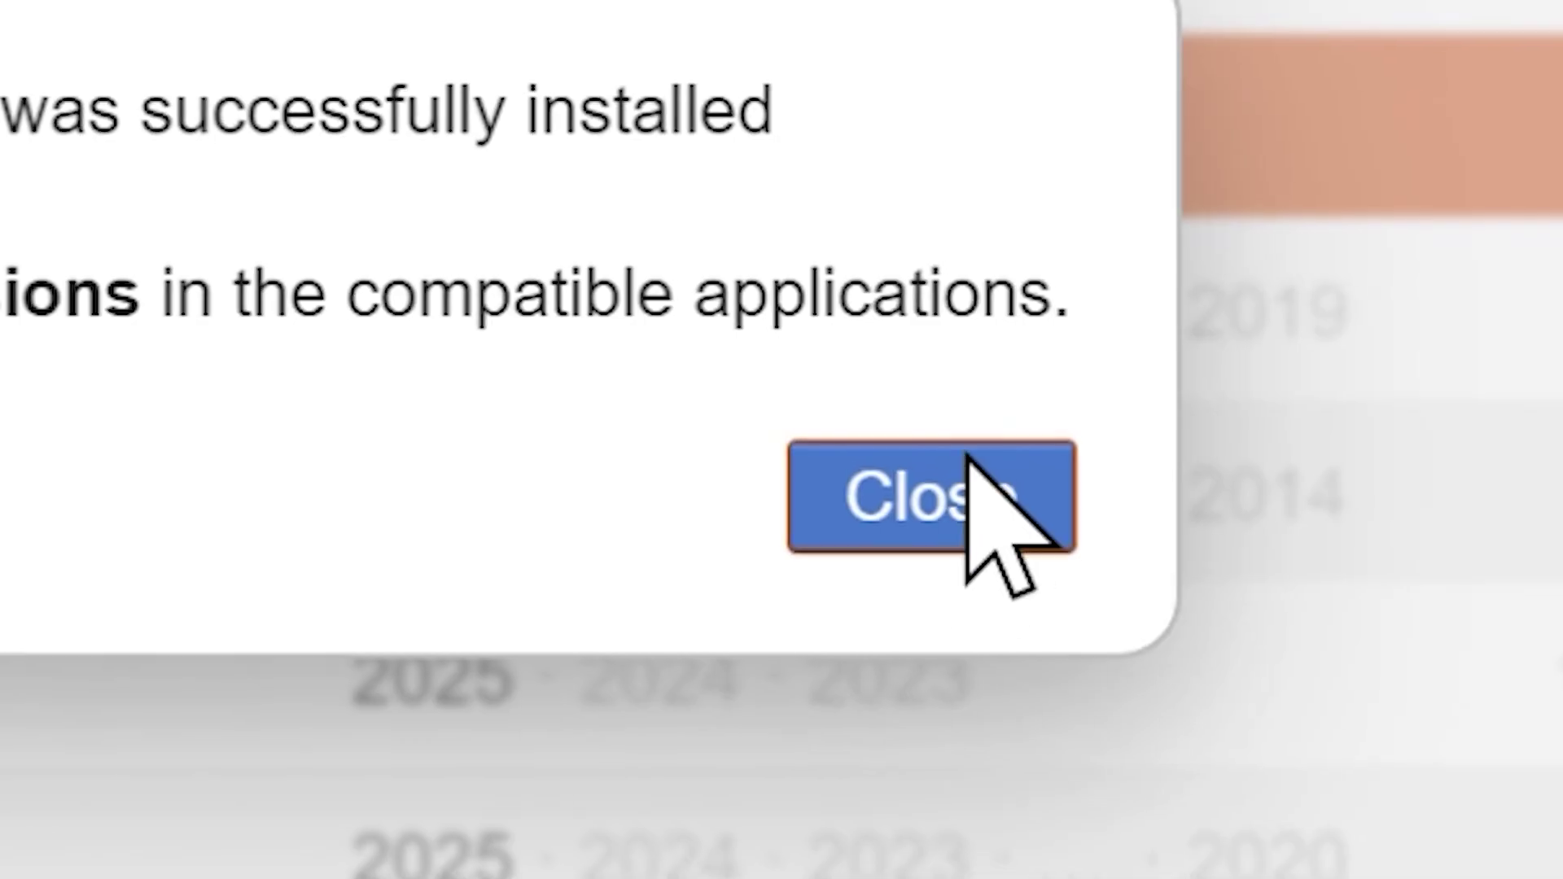
pyautogui.click(1344, 489)
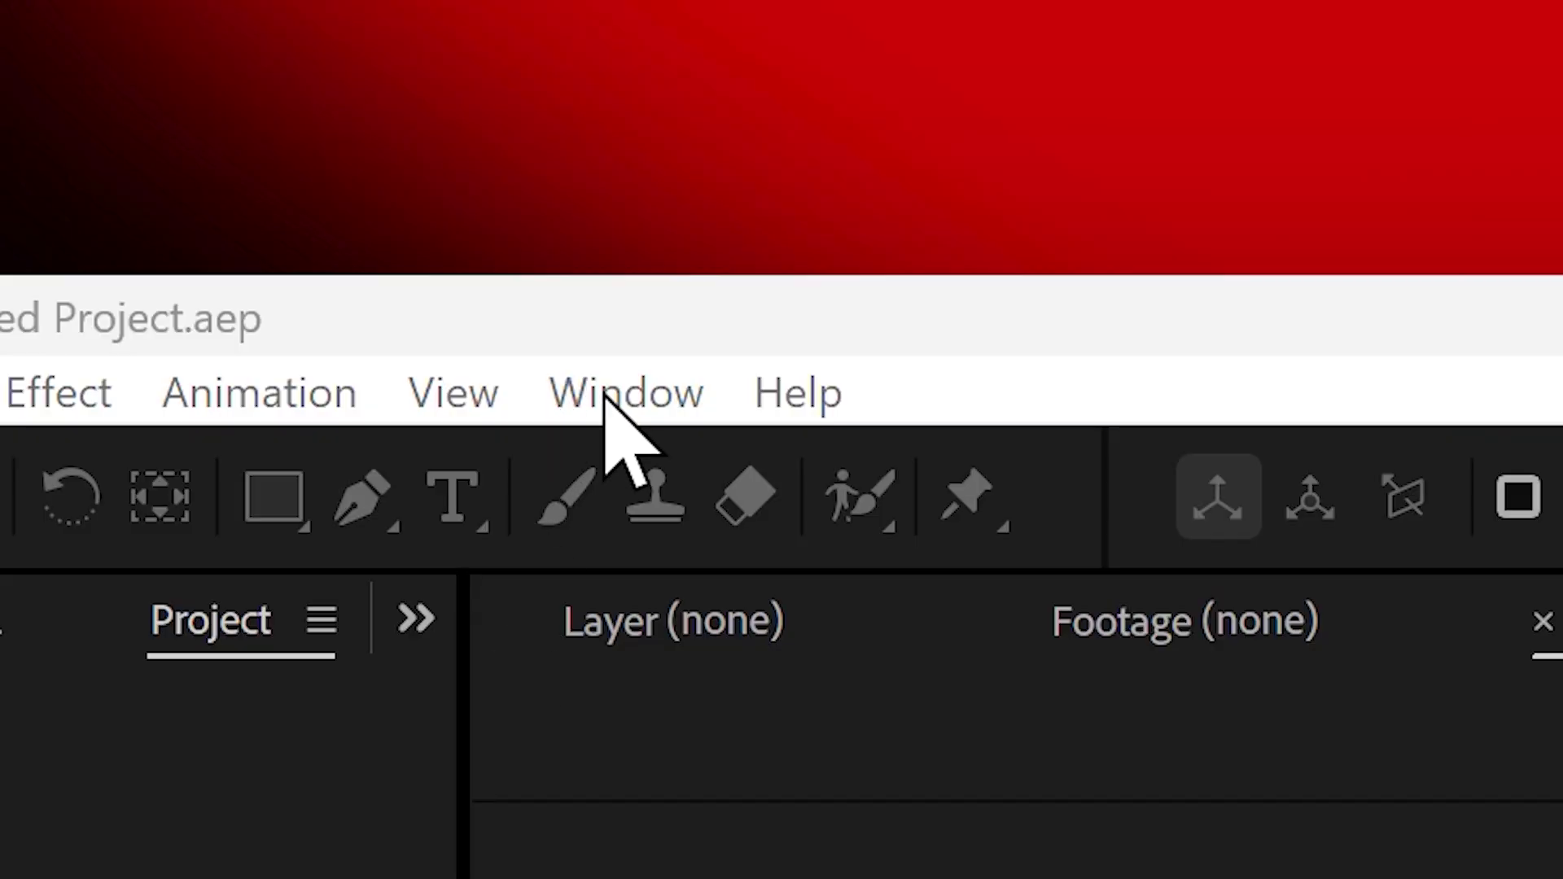
# Open Camera3D Toolkit Pro V2.0 from Window > Extensions and dock it beside SpeedFX Pro.
pyautogui.click(607, 399)
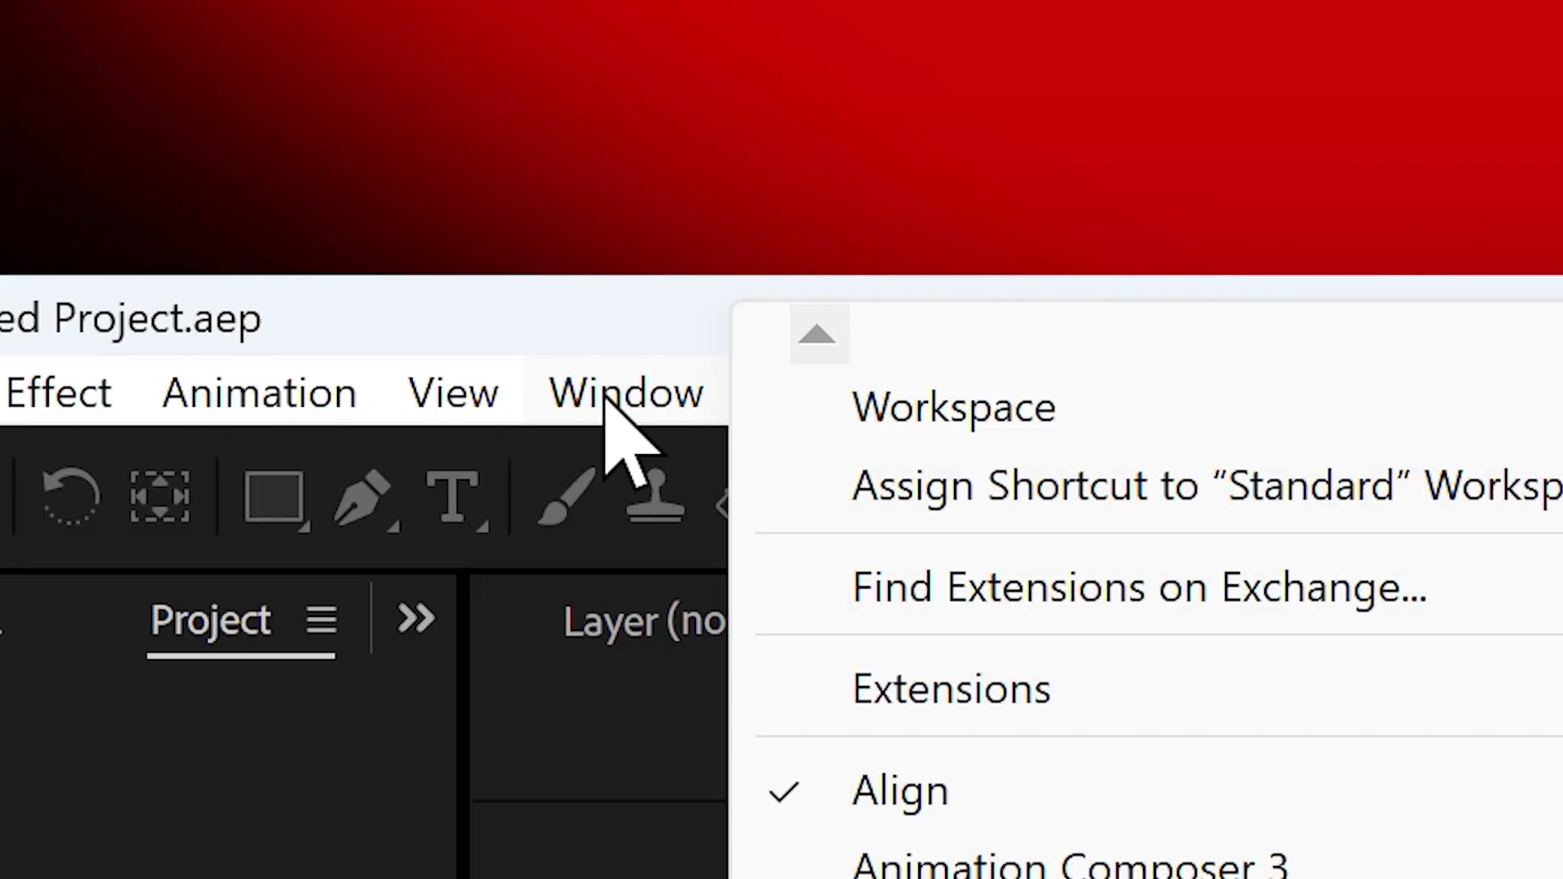
pyautogui.moveTo(1051, 699)
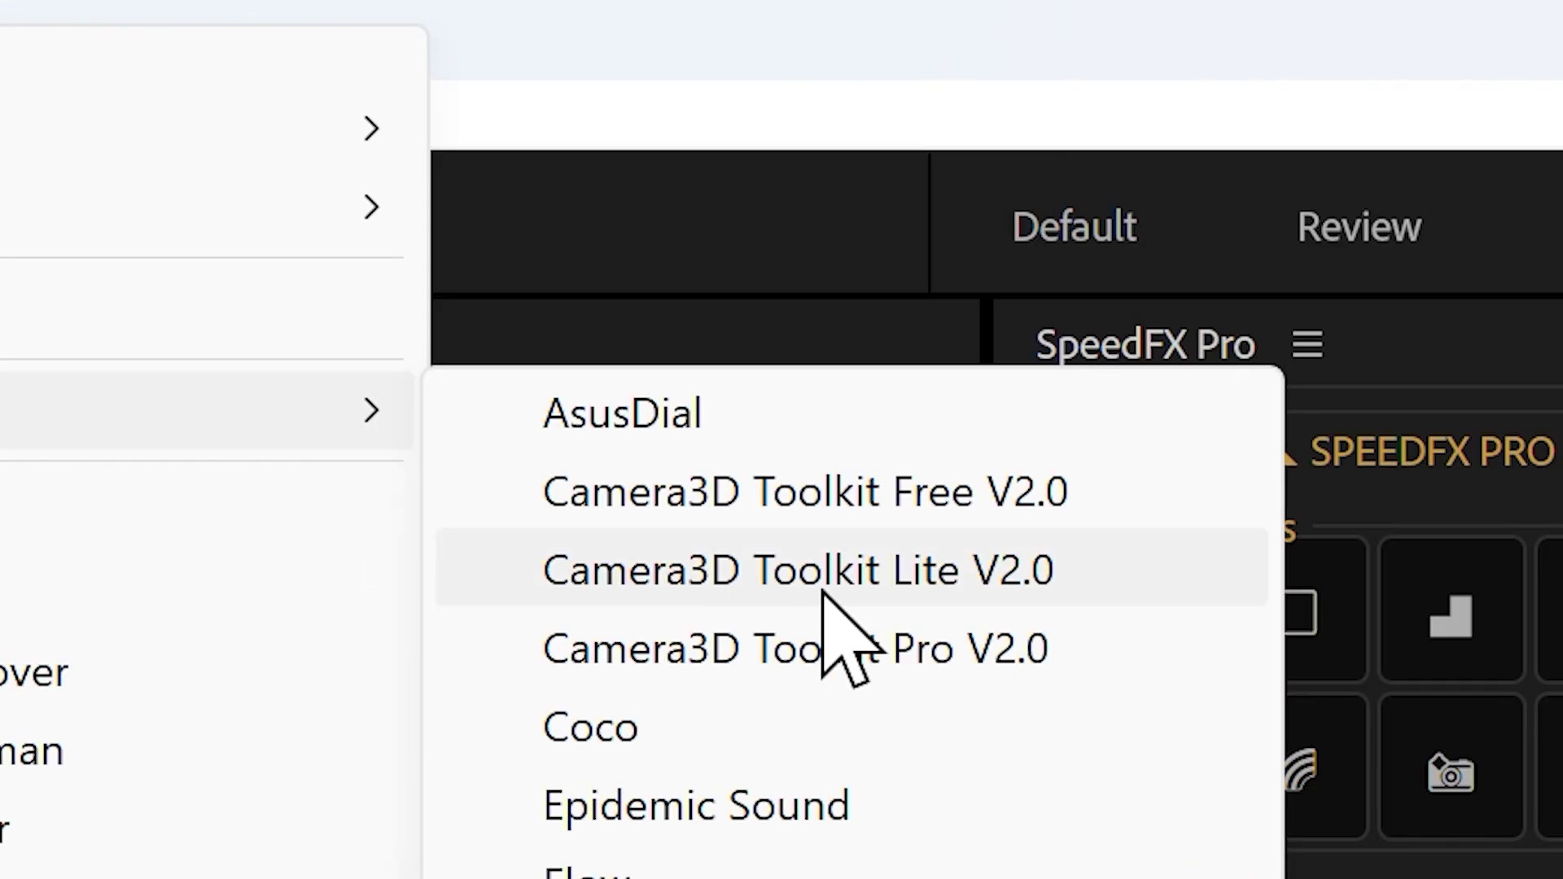
pyautogui.click(857, 653)
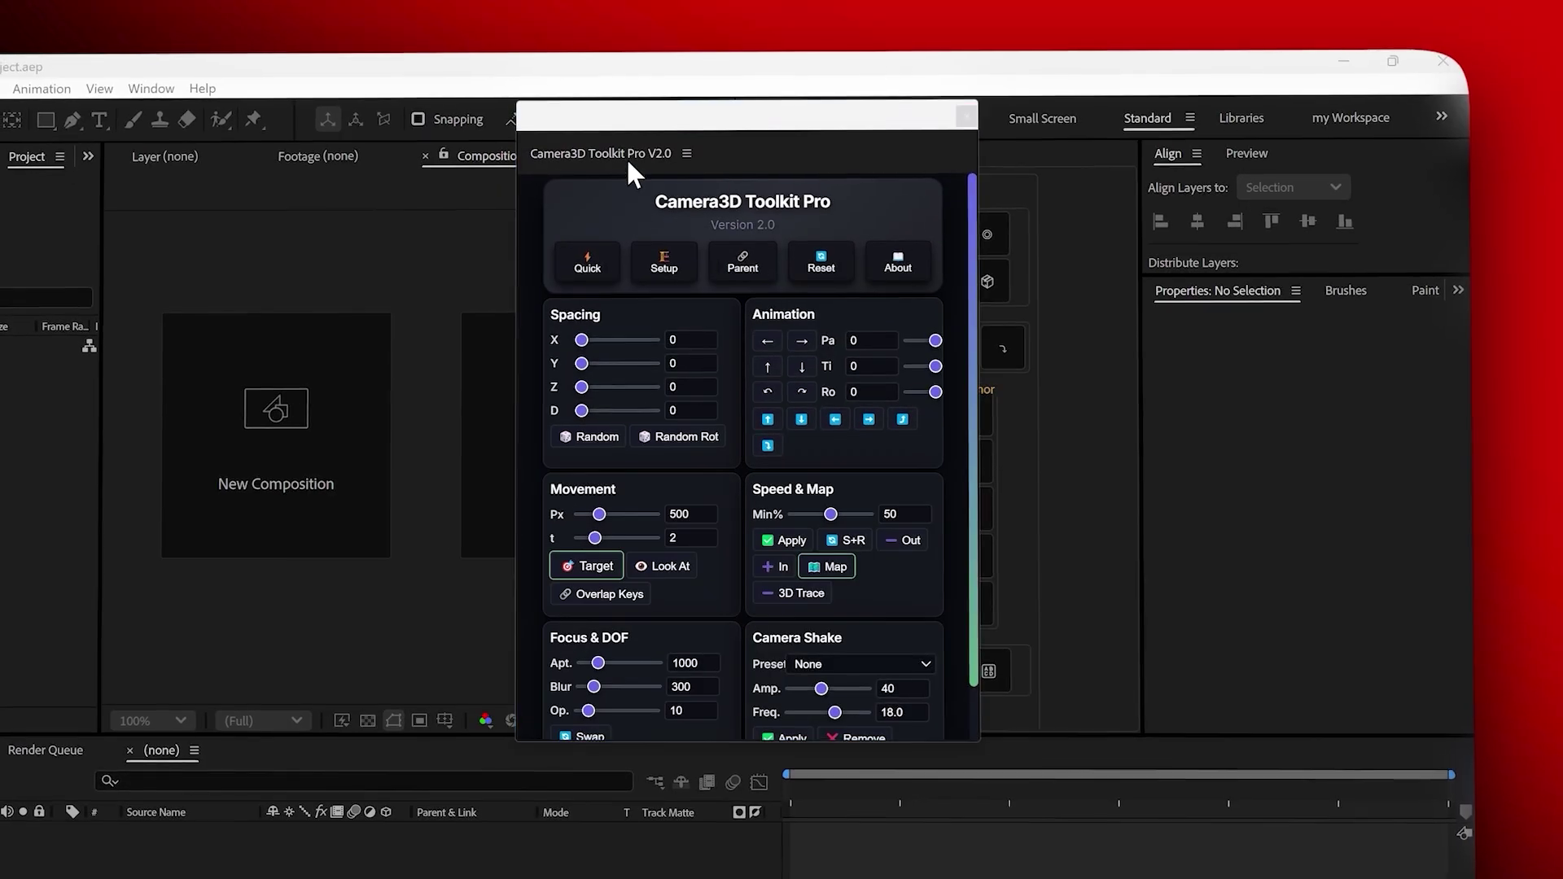
pyautogui.moveTo(627, 158); pyautogui.dragTo(935, 156)
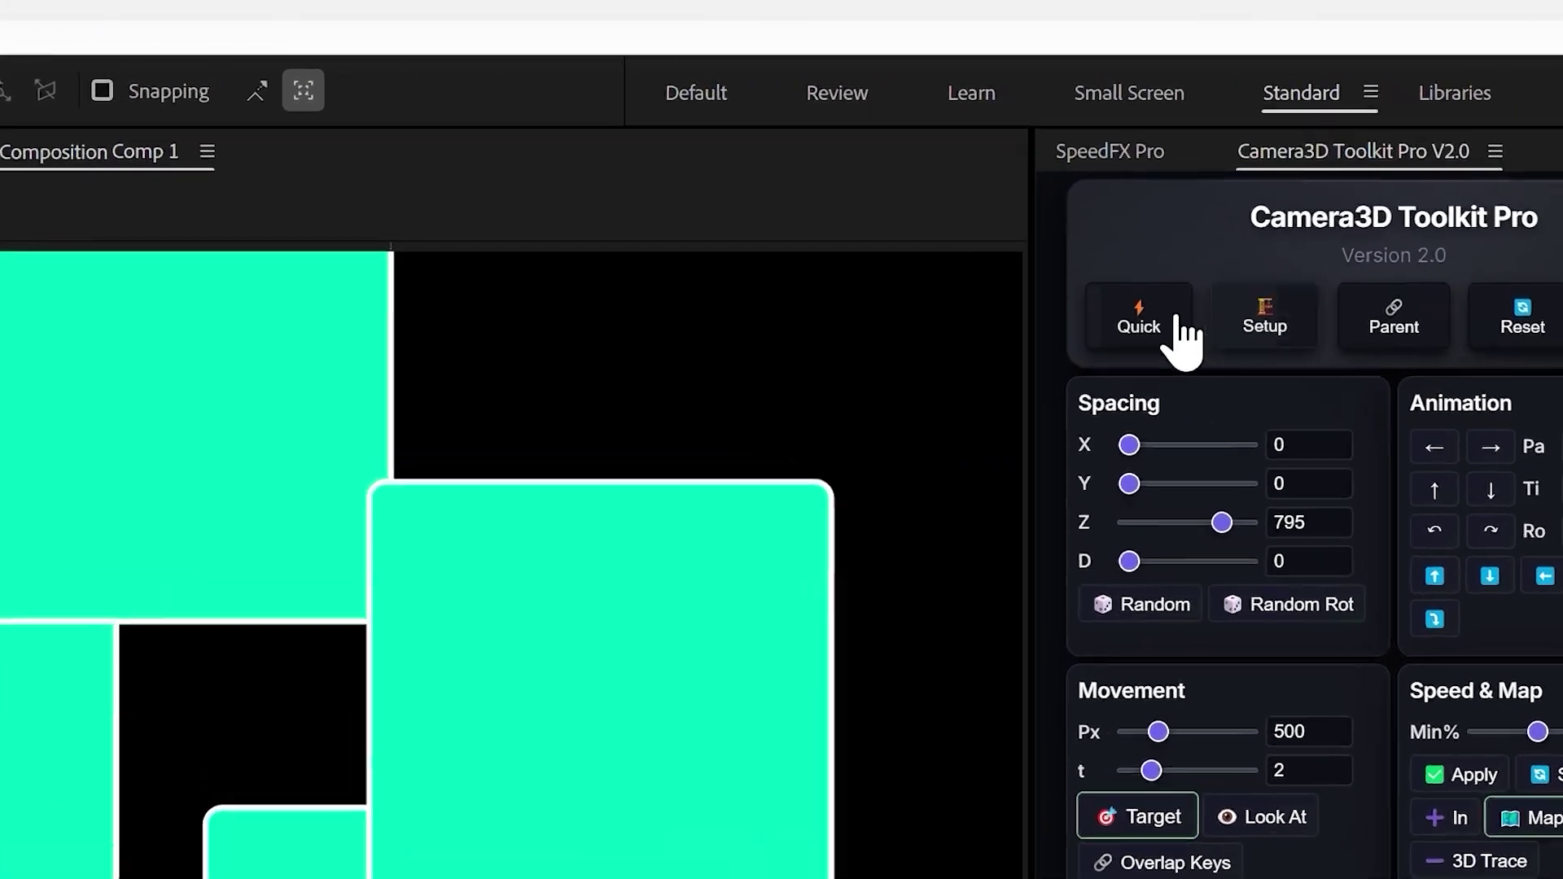
# Build a Quick camera setup for the six cyan card layers in Comp 1.
pyautogui.click(1115, 188)
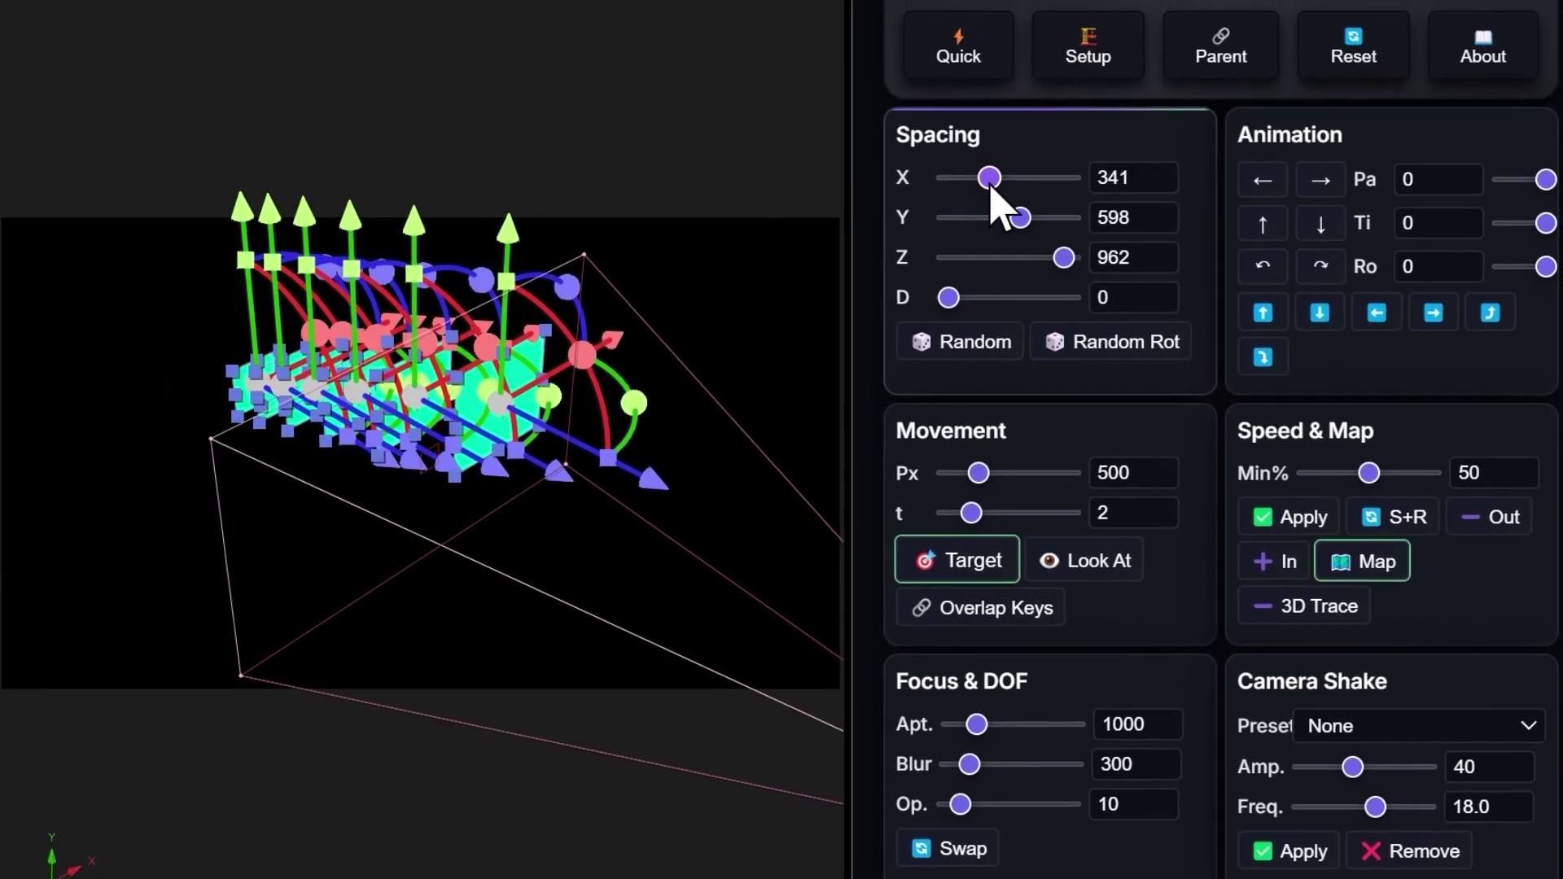
# Set the card Spacing to X 0, Y 0 and Z 500.
pyautogui.click(950, 340)
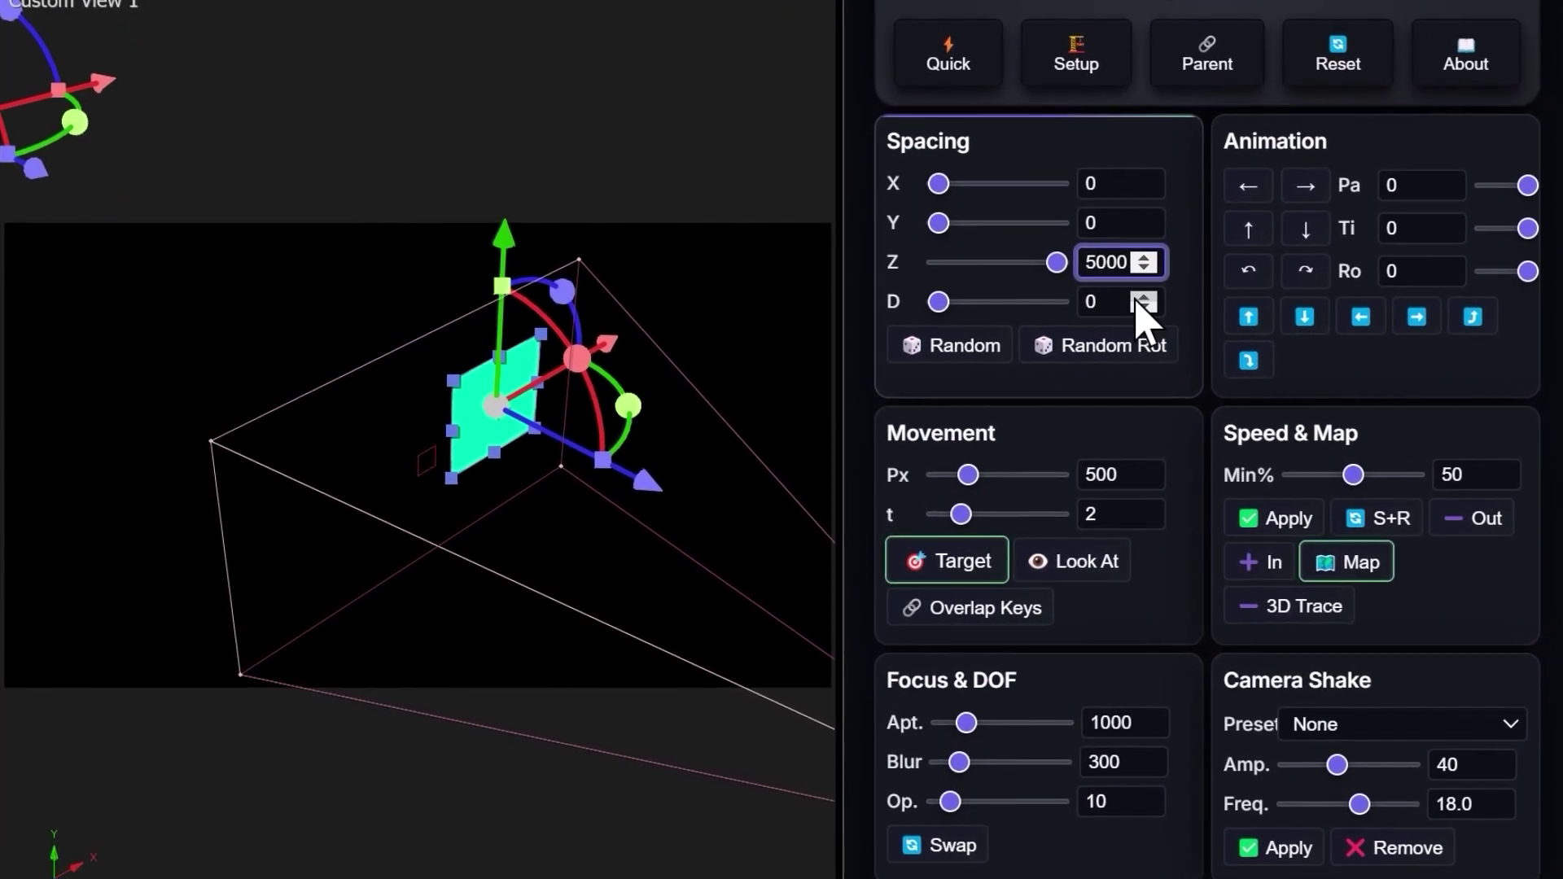
pyautogui.doubleClick(1105, 262)
pyautogui.write('500')
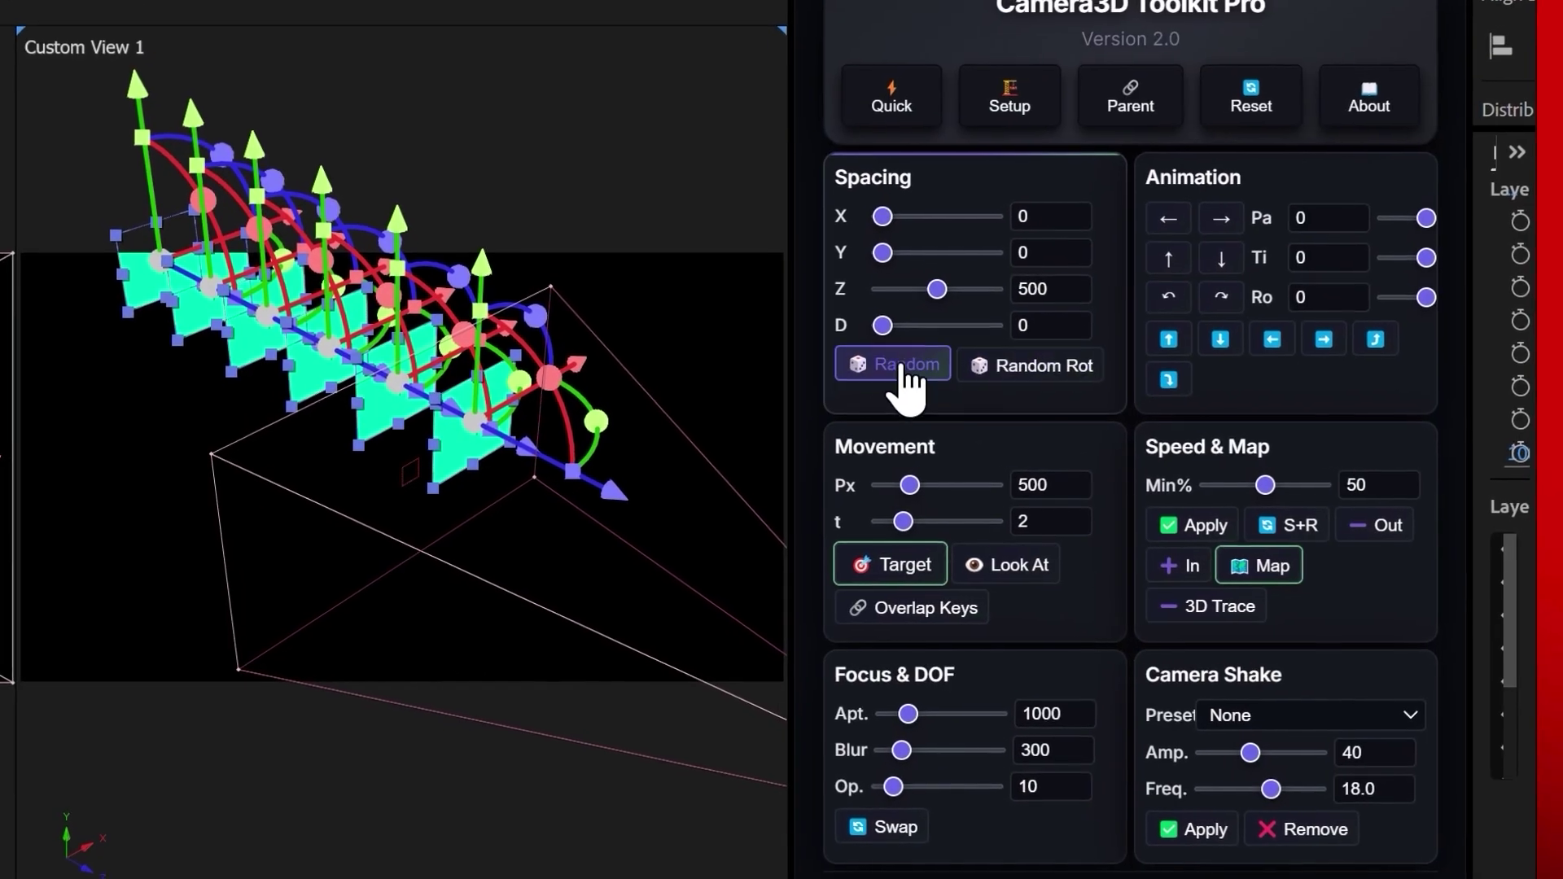
# Randomly scatter the cards in 3D with the D spacing raised to 811.
pyautogui.click(957, 352)
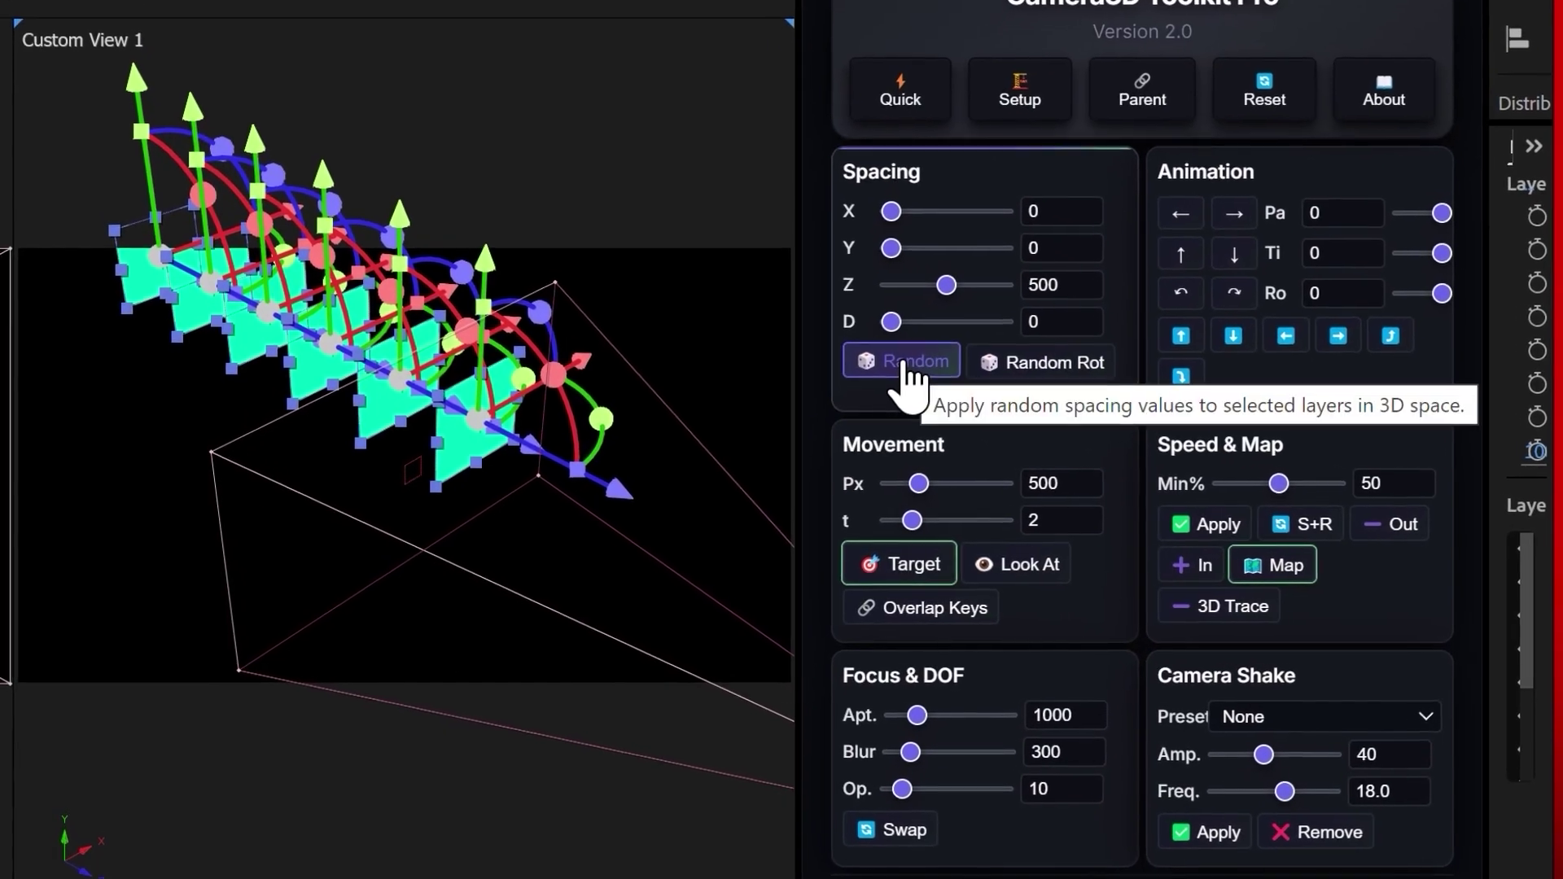
pyautogui.moveTo(899, 318); pyautogui.dragTo(962, 317)
pyautogui.click(970, 346)
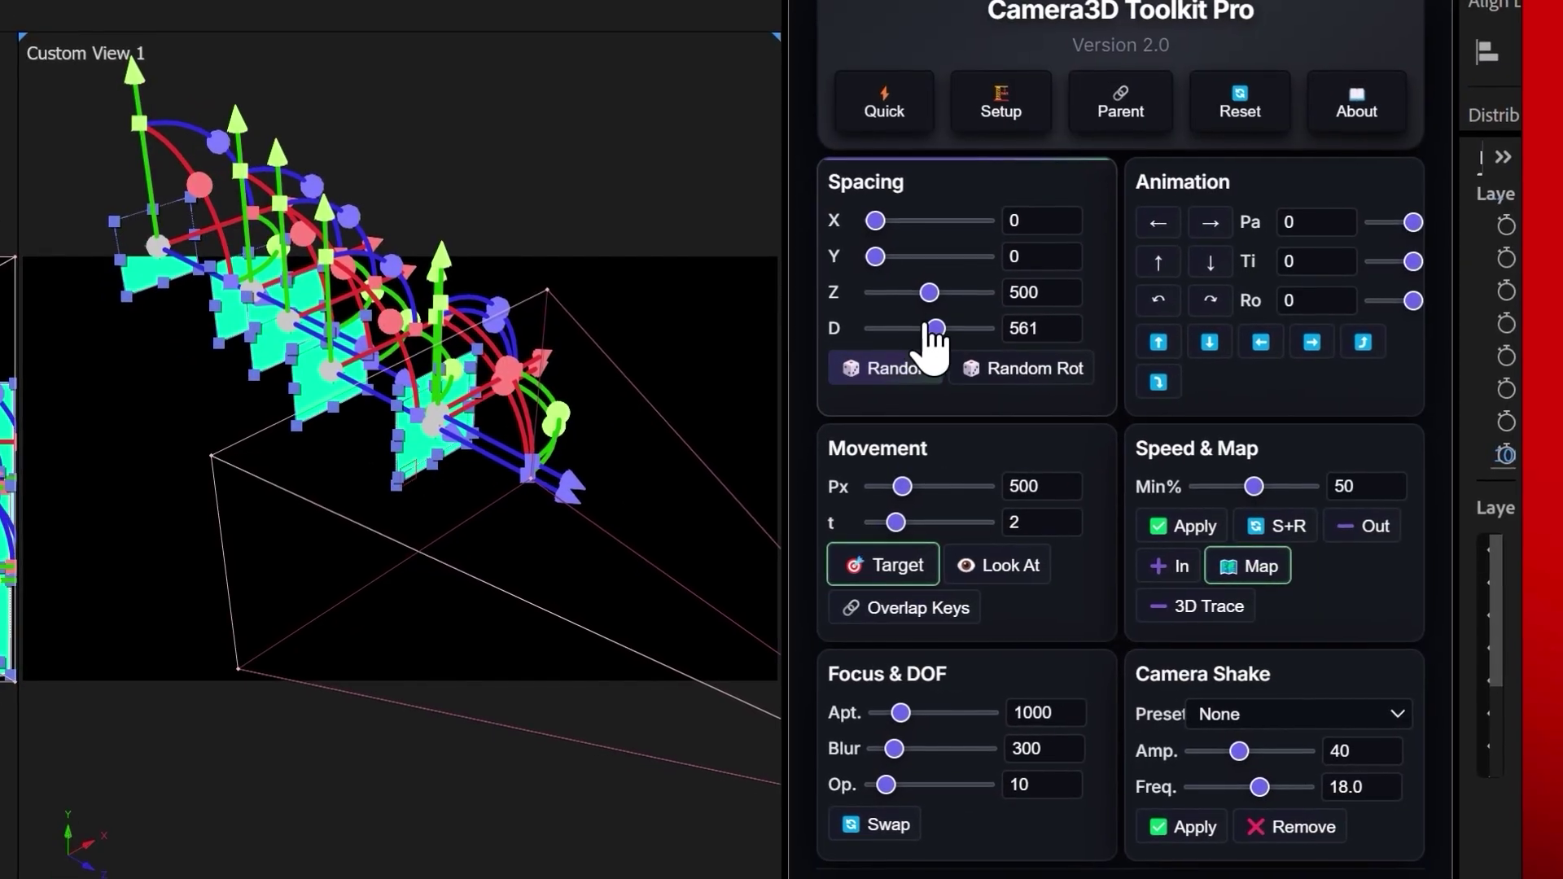
pyautogui.moveTo(934, 328); pyautogui.dragTo(1014, 332)
pyautogui.click(529, 505)
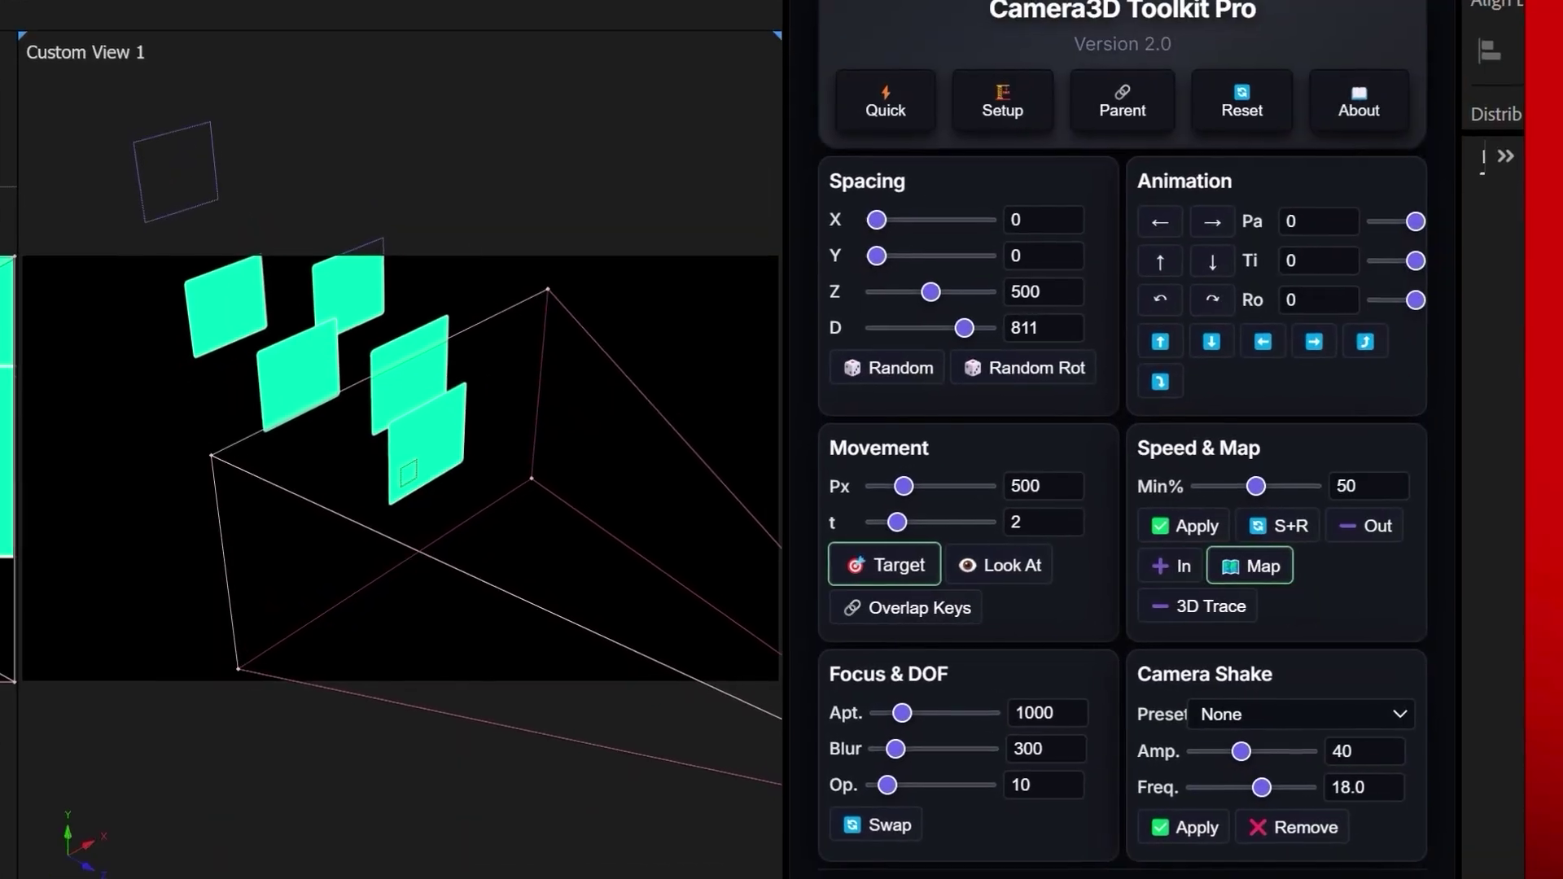
# Give all card layers a random rotation, then deselect them.
pyautogui.hotkey('ctrl', 'a')
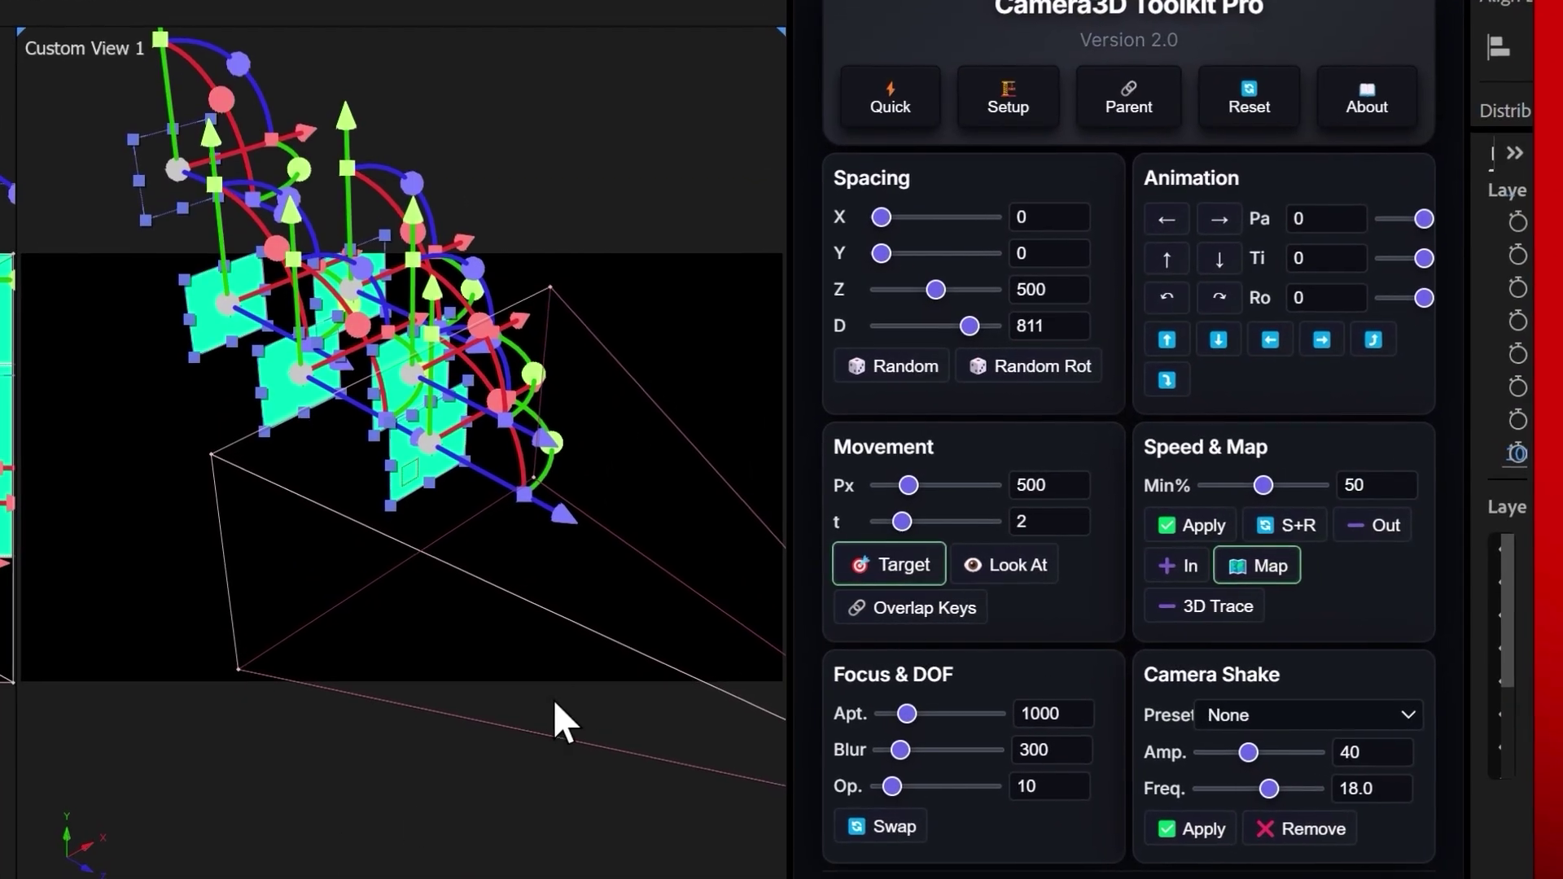
pyautogui.click(1014, 368)
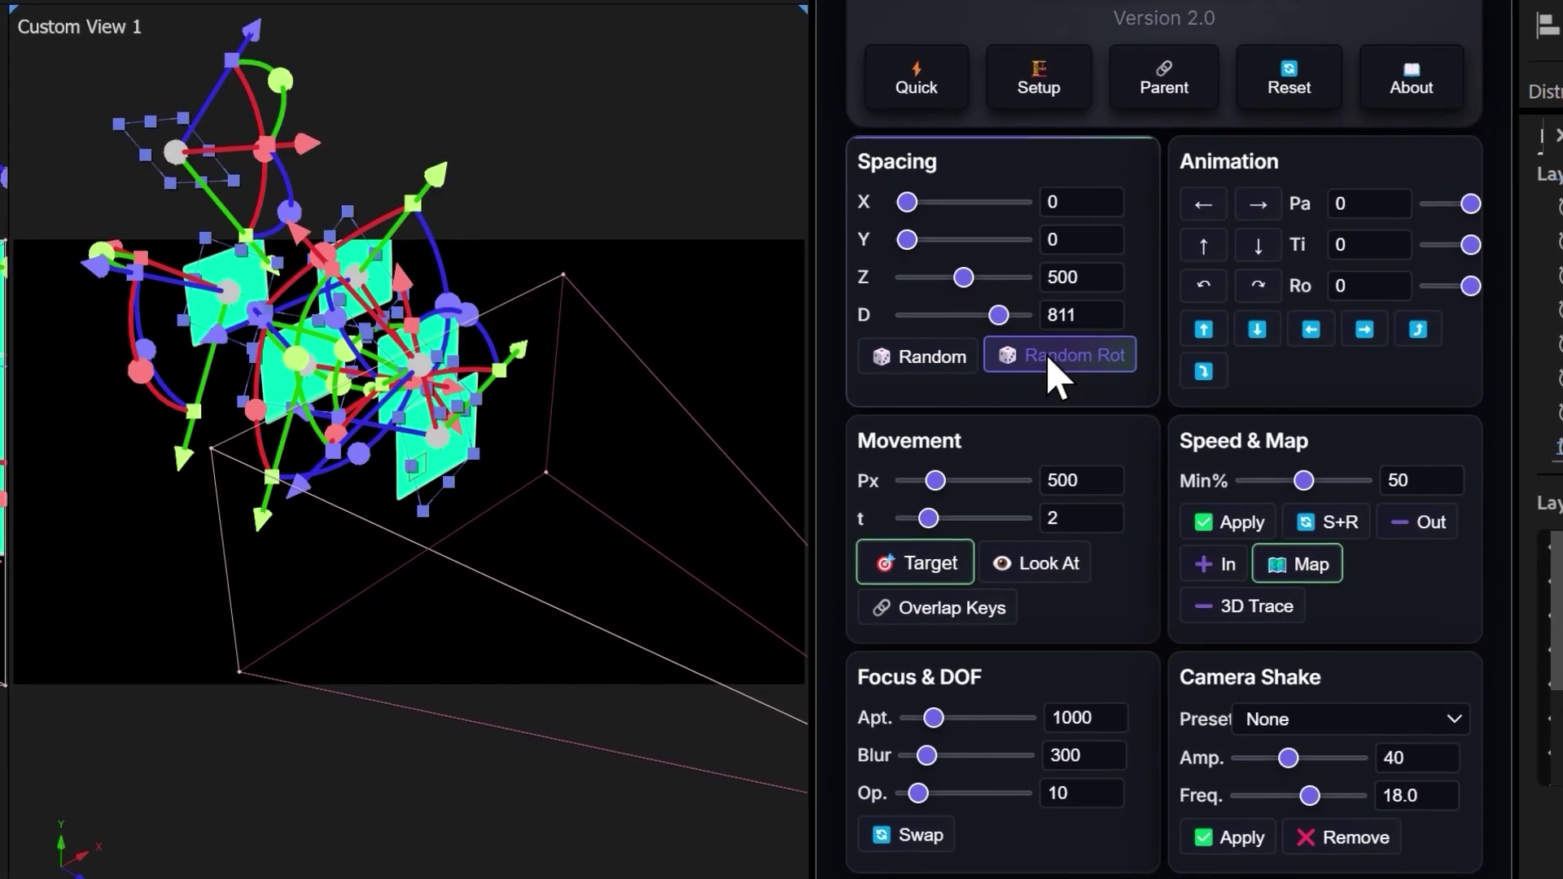
pyautogui.hotkey('ctrl', 'shift', 'a')
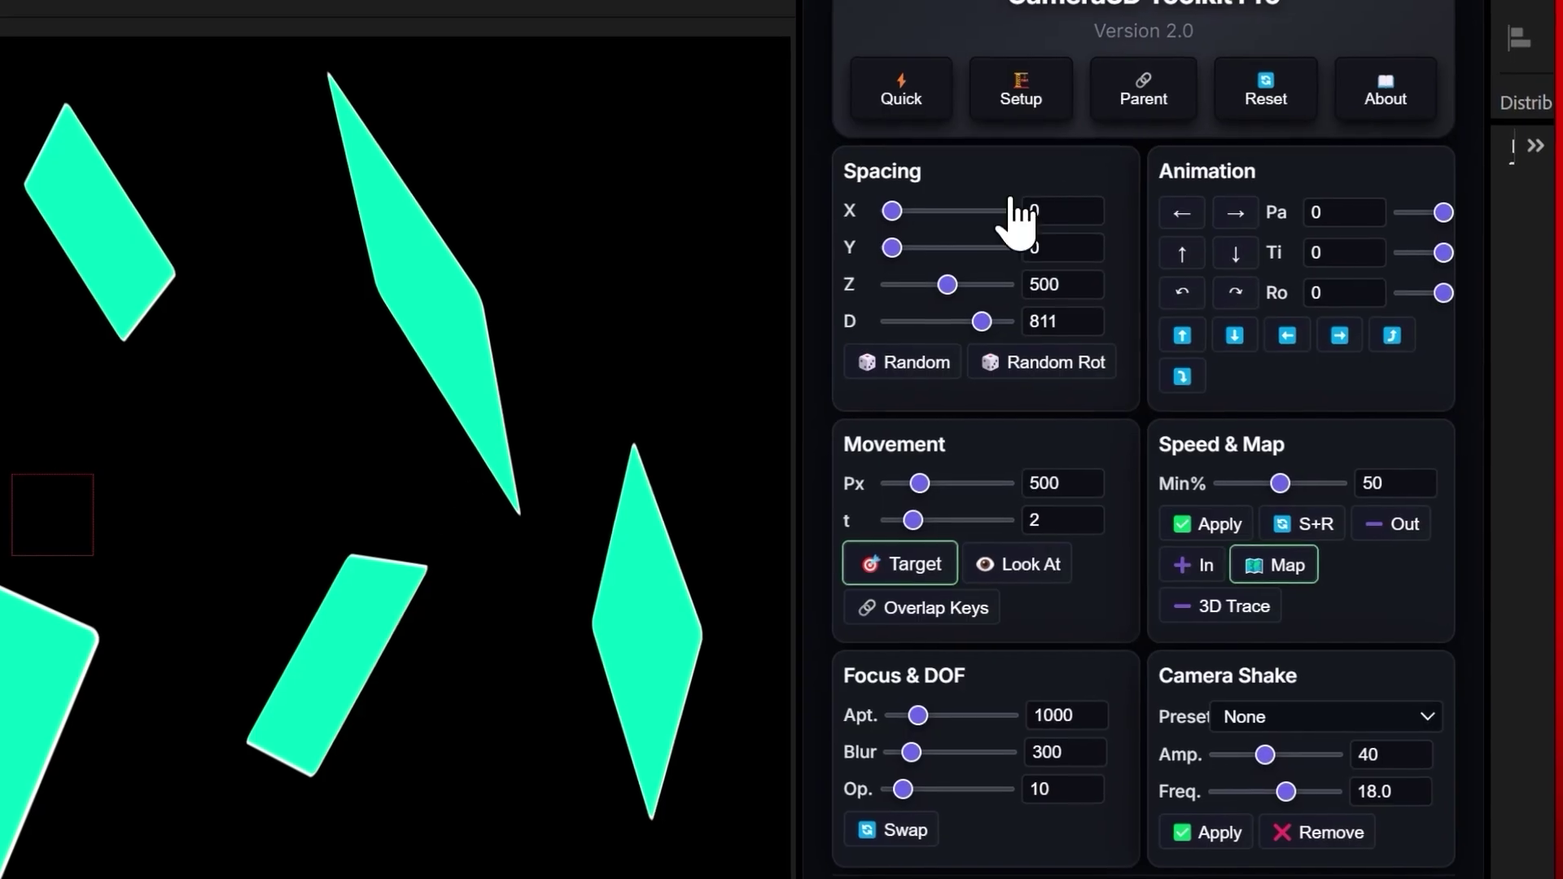
# Add a leftward rotating camera move with pan -157, tilt 55 and roll -219.
pyautogui.click(1187, 216)
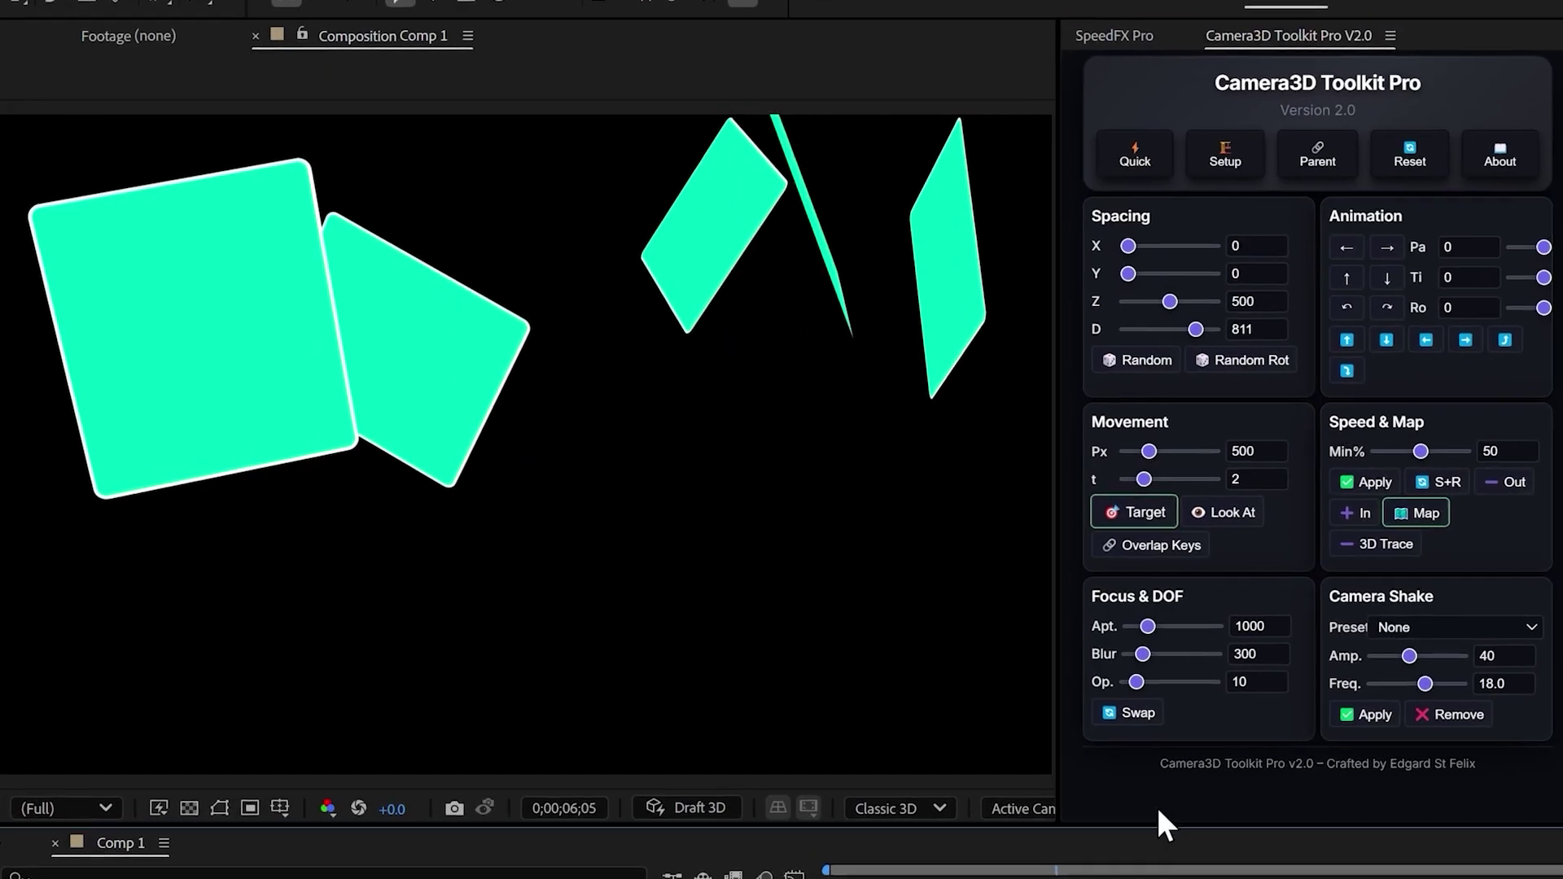
pyautogui.click(1331, 312)
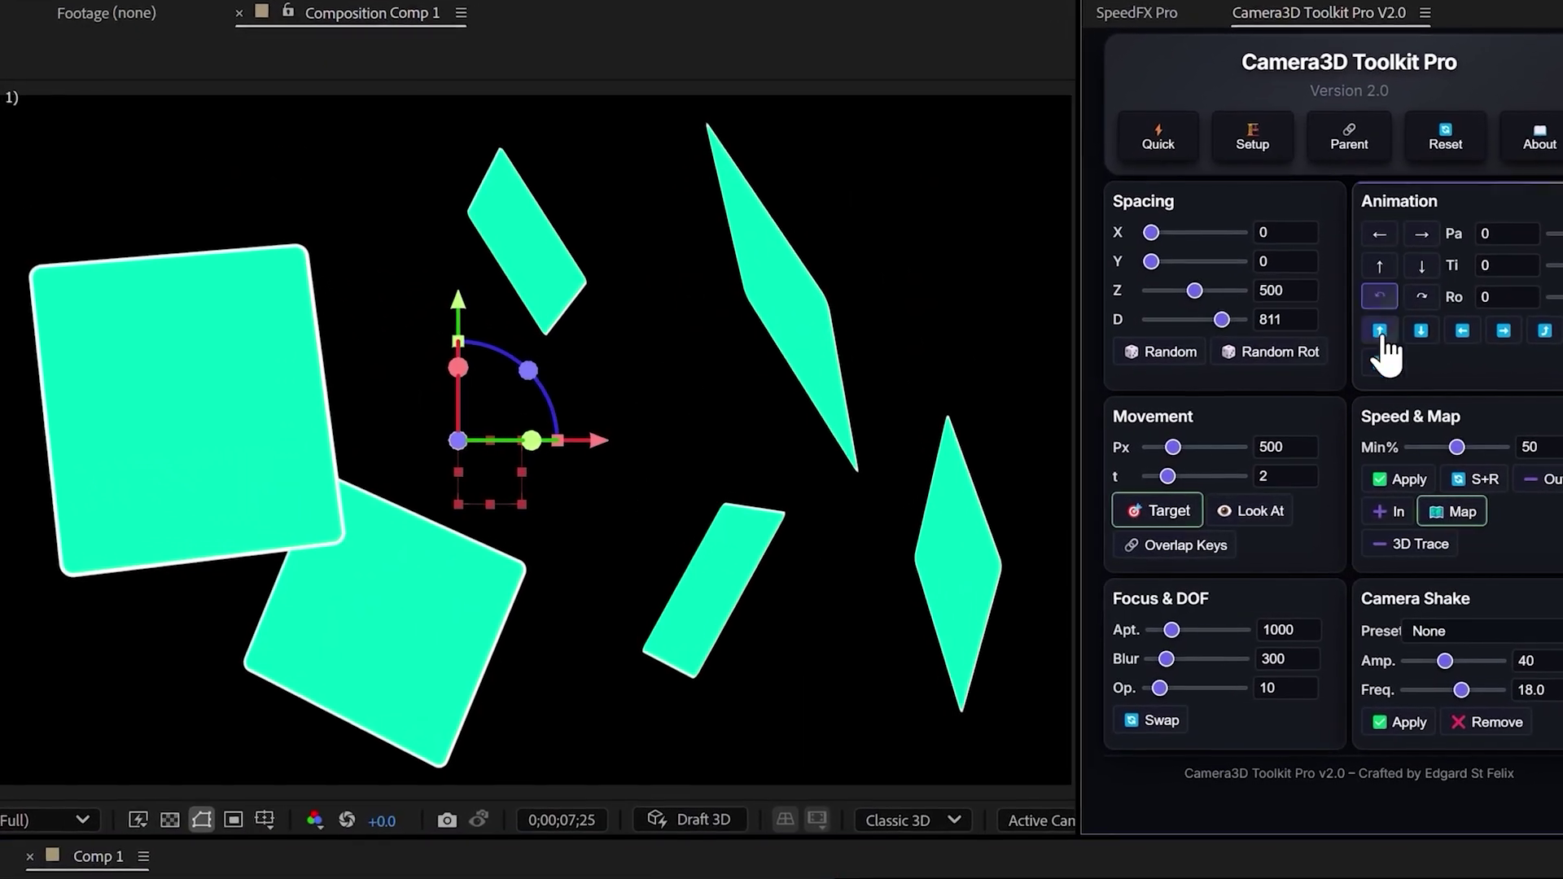
pyautogui.click(1380, 329)
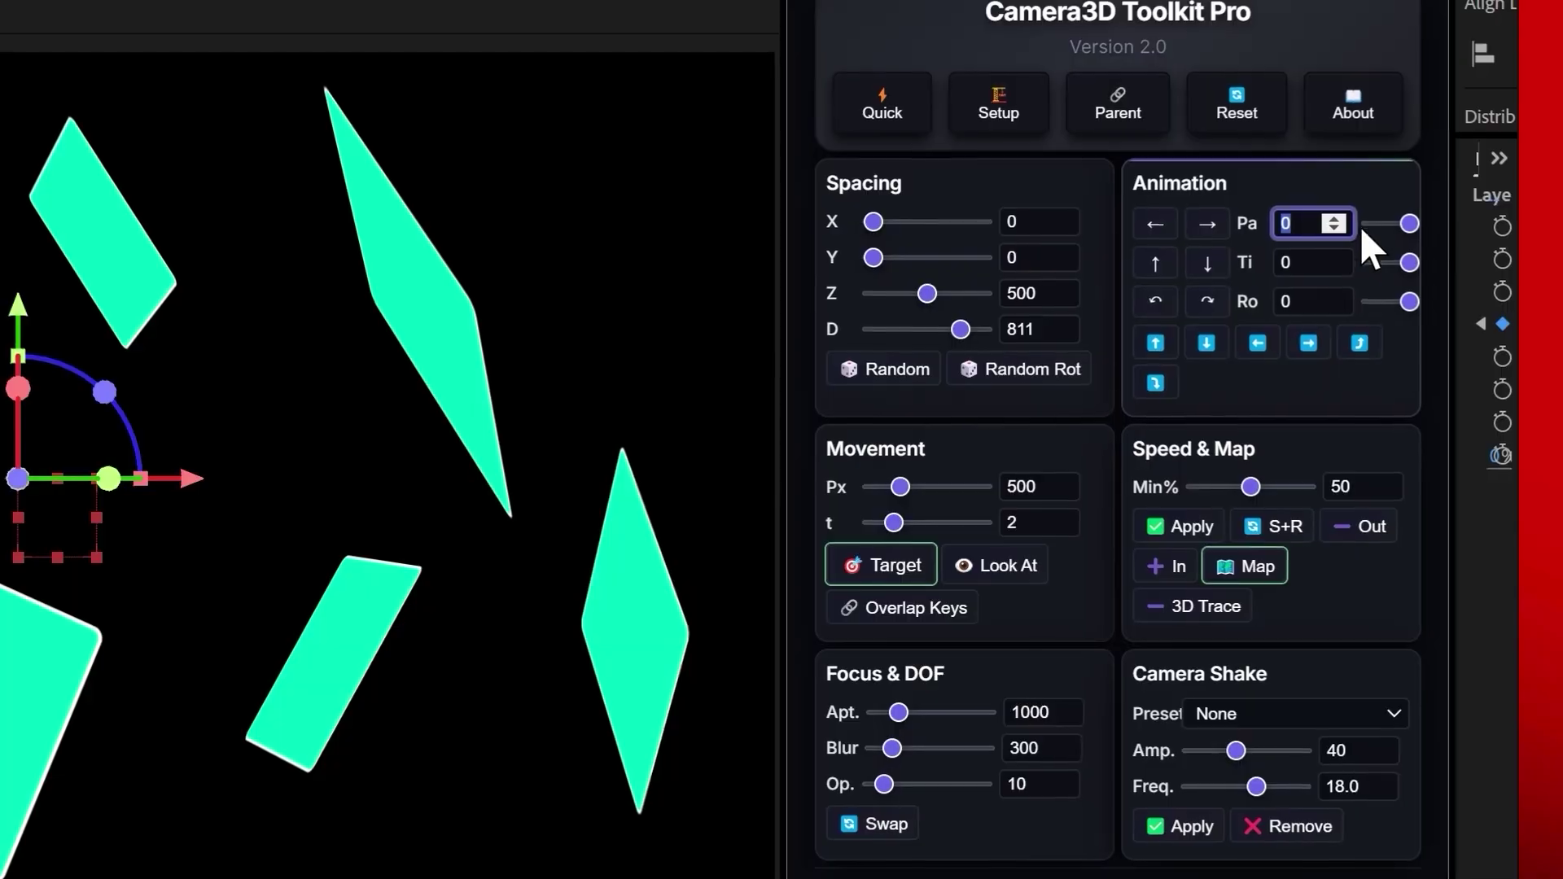
pyautogui.moveTo(1499, 261); pyautogui.dragTo(1490, 262)
pyautogui.moveTo(1429, 216); pyautogui.dragTo(1430, 210)
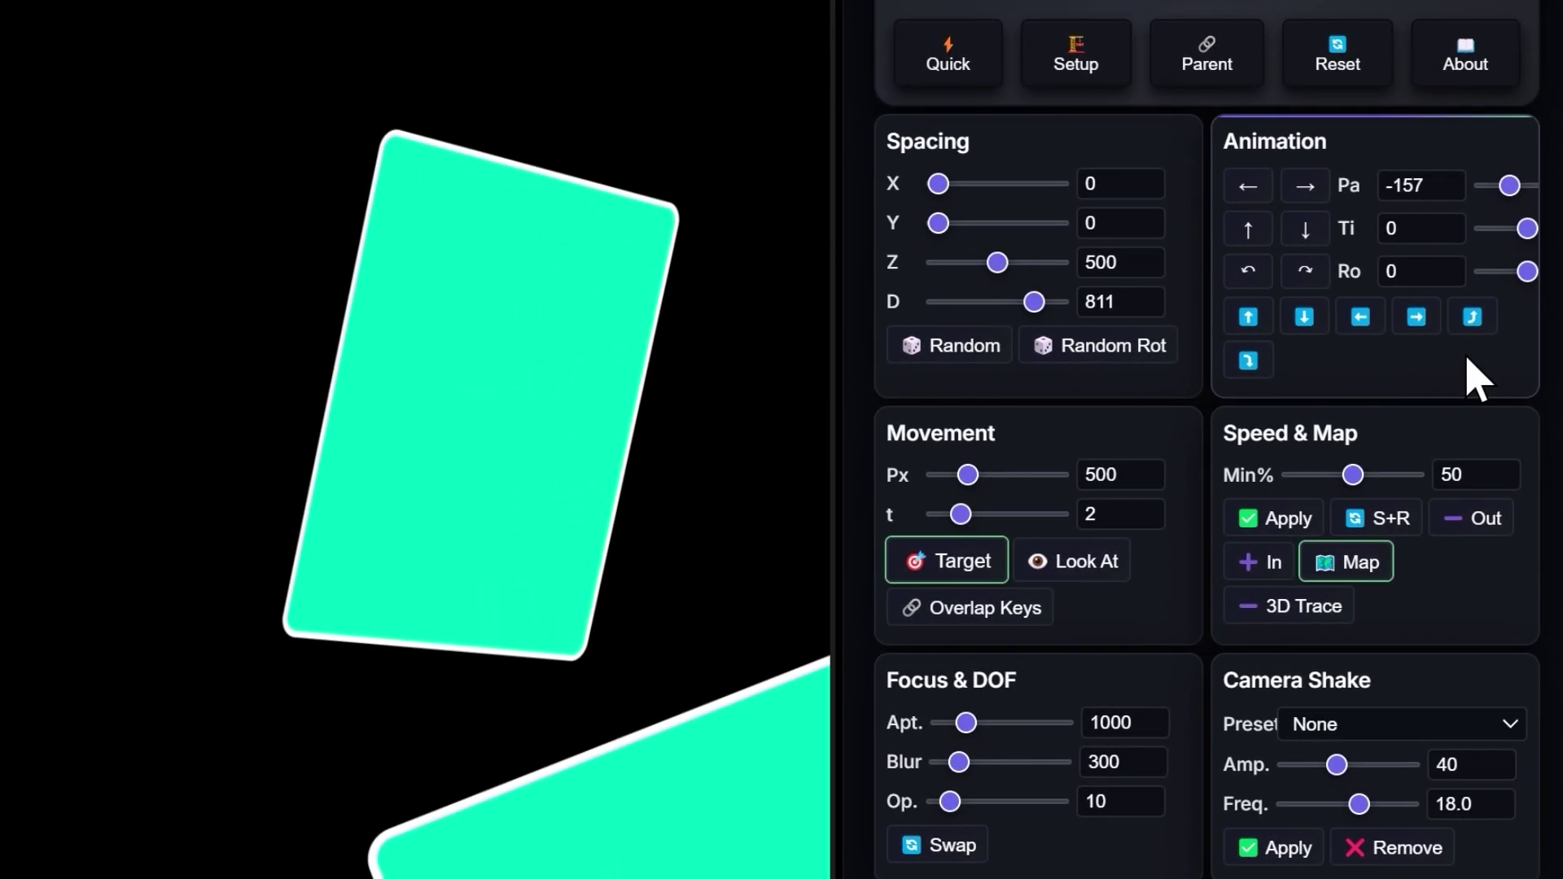
pyautogui.moveTo(1493, 280); pyautogui.dragTo(1484, 283)
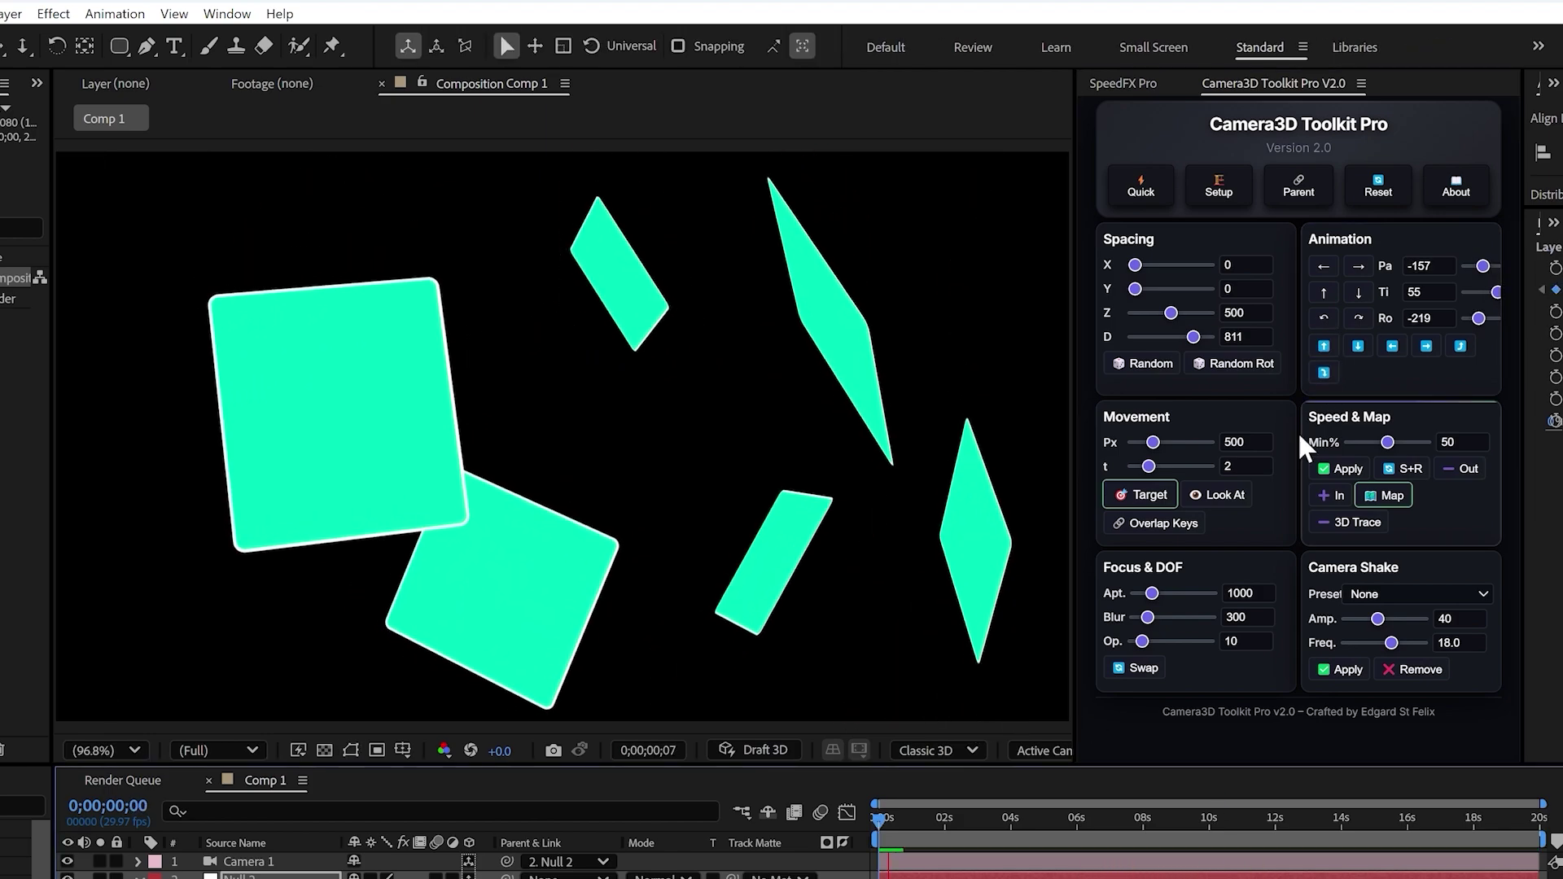
# Try other preset camera moves, including a rightward move, then stop the preview.
pyautogui.click(1324, 346)
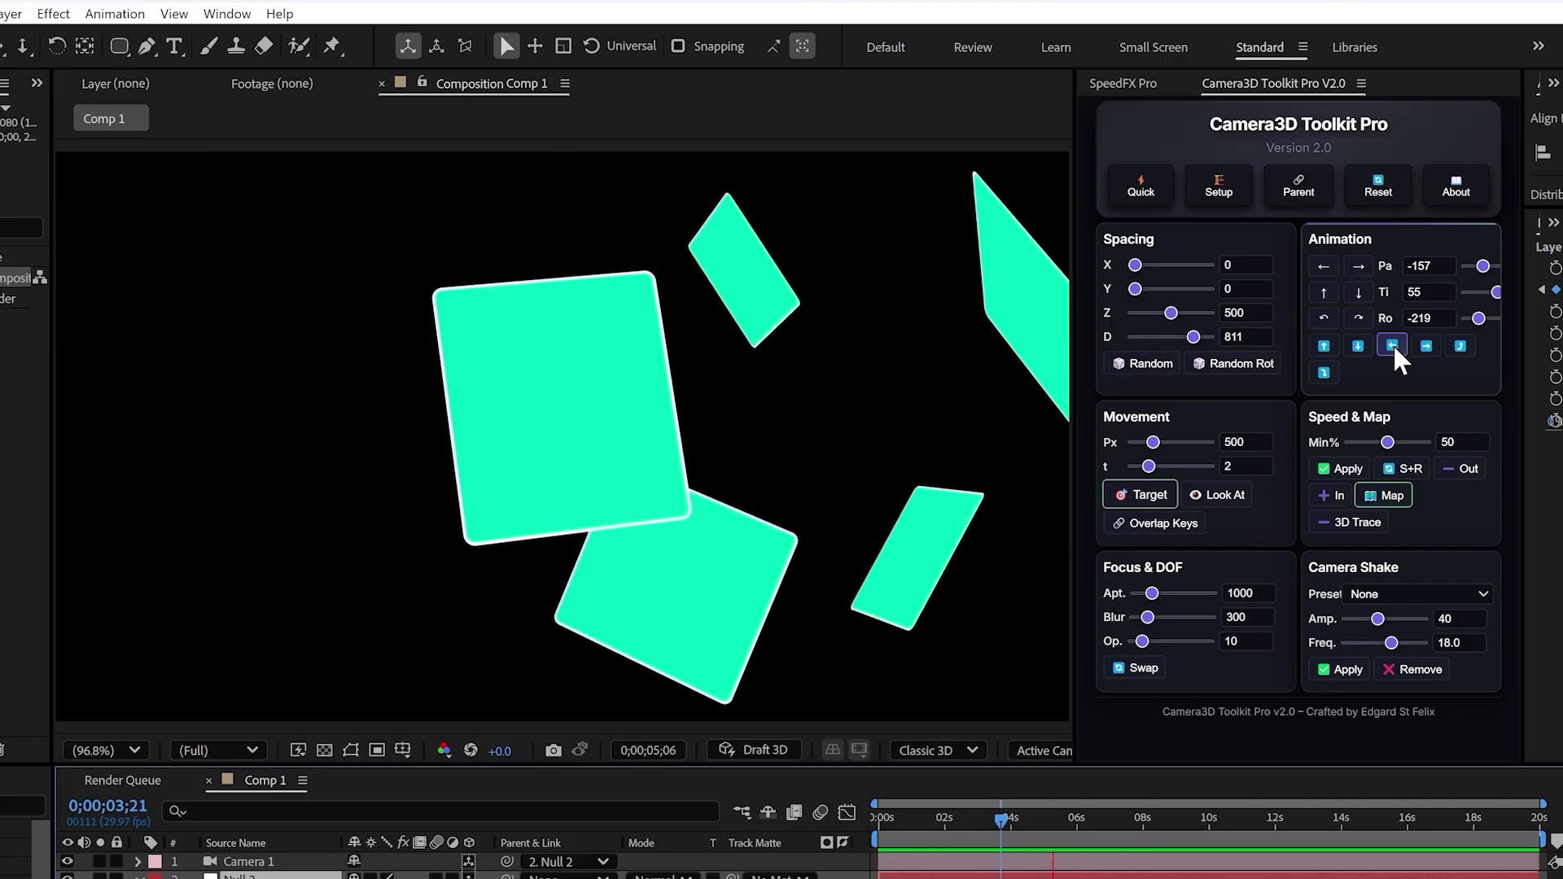
pyautogui.click(1426, 346)
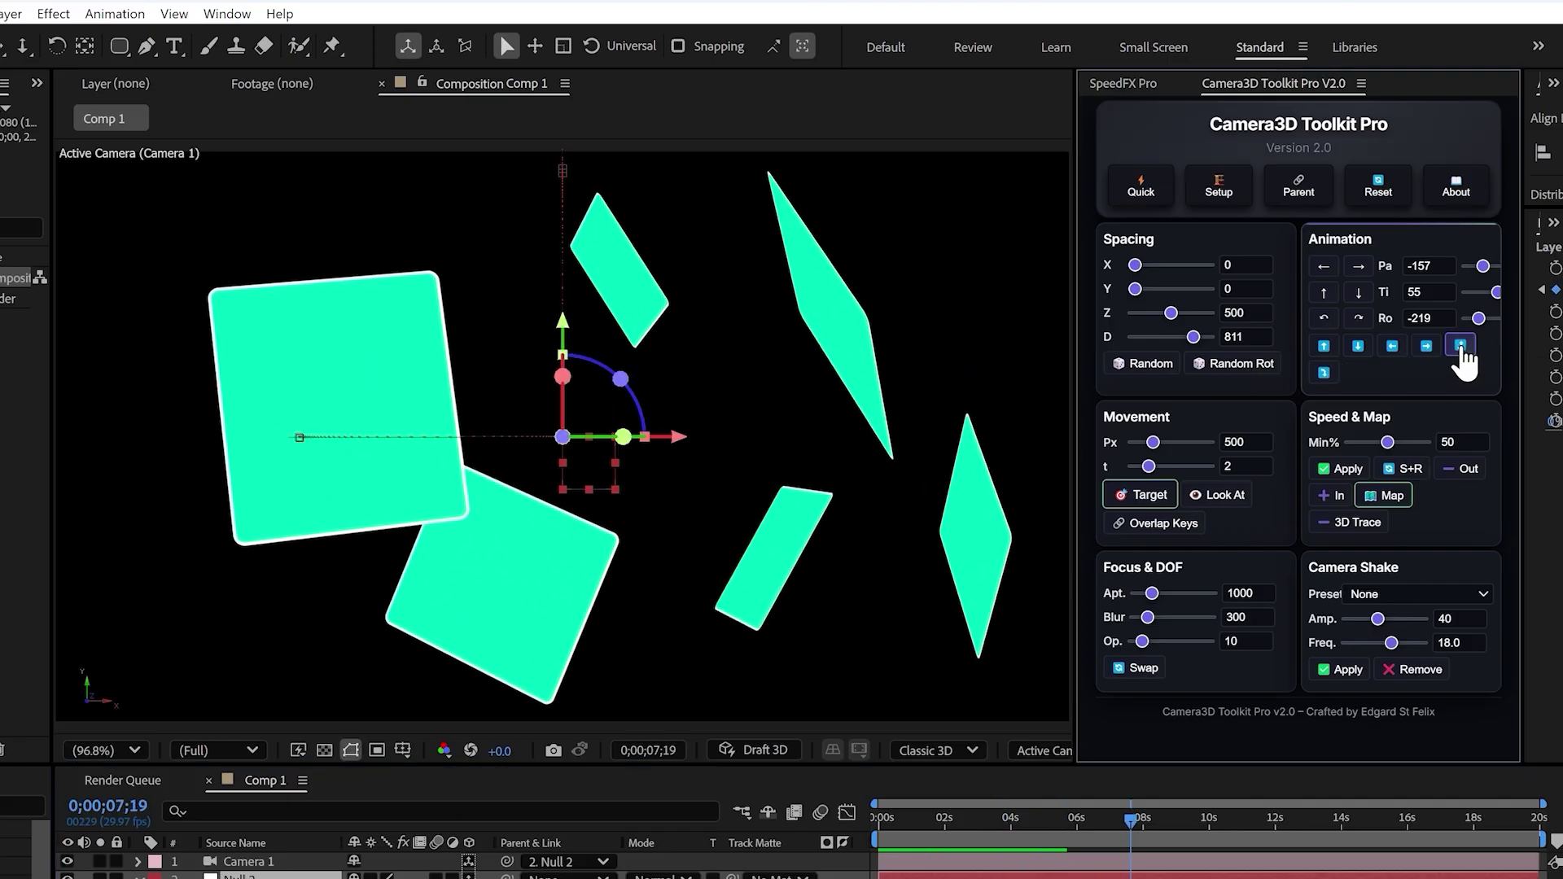
pyautogui.click(1324, 372)
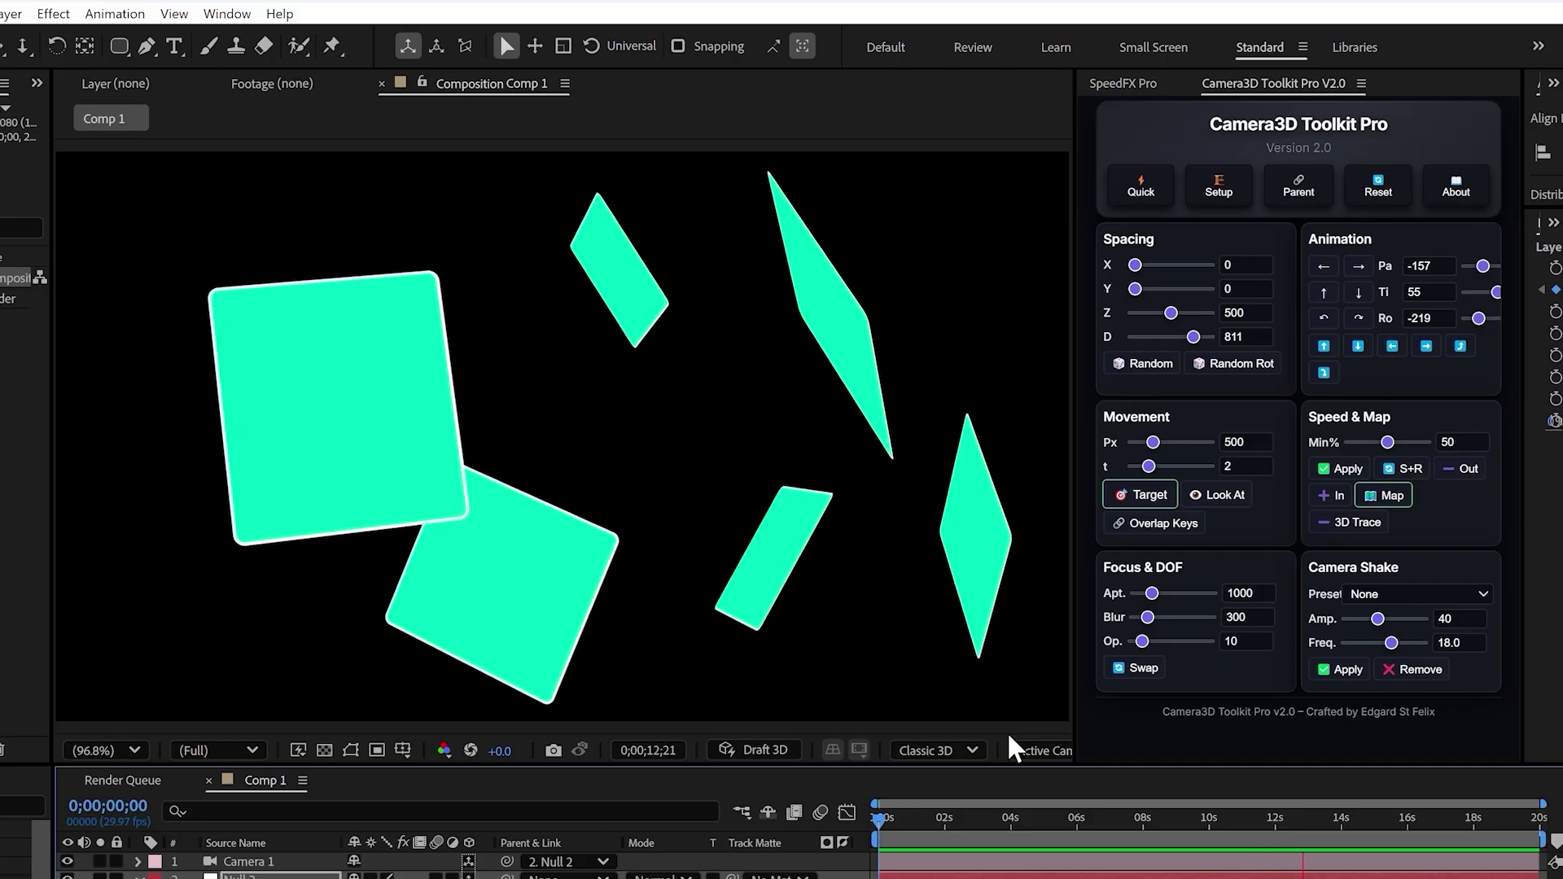
pyautogui.press('space')
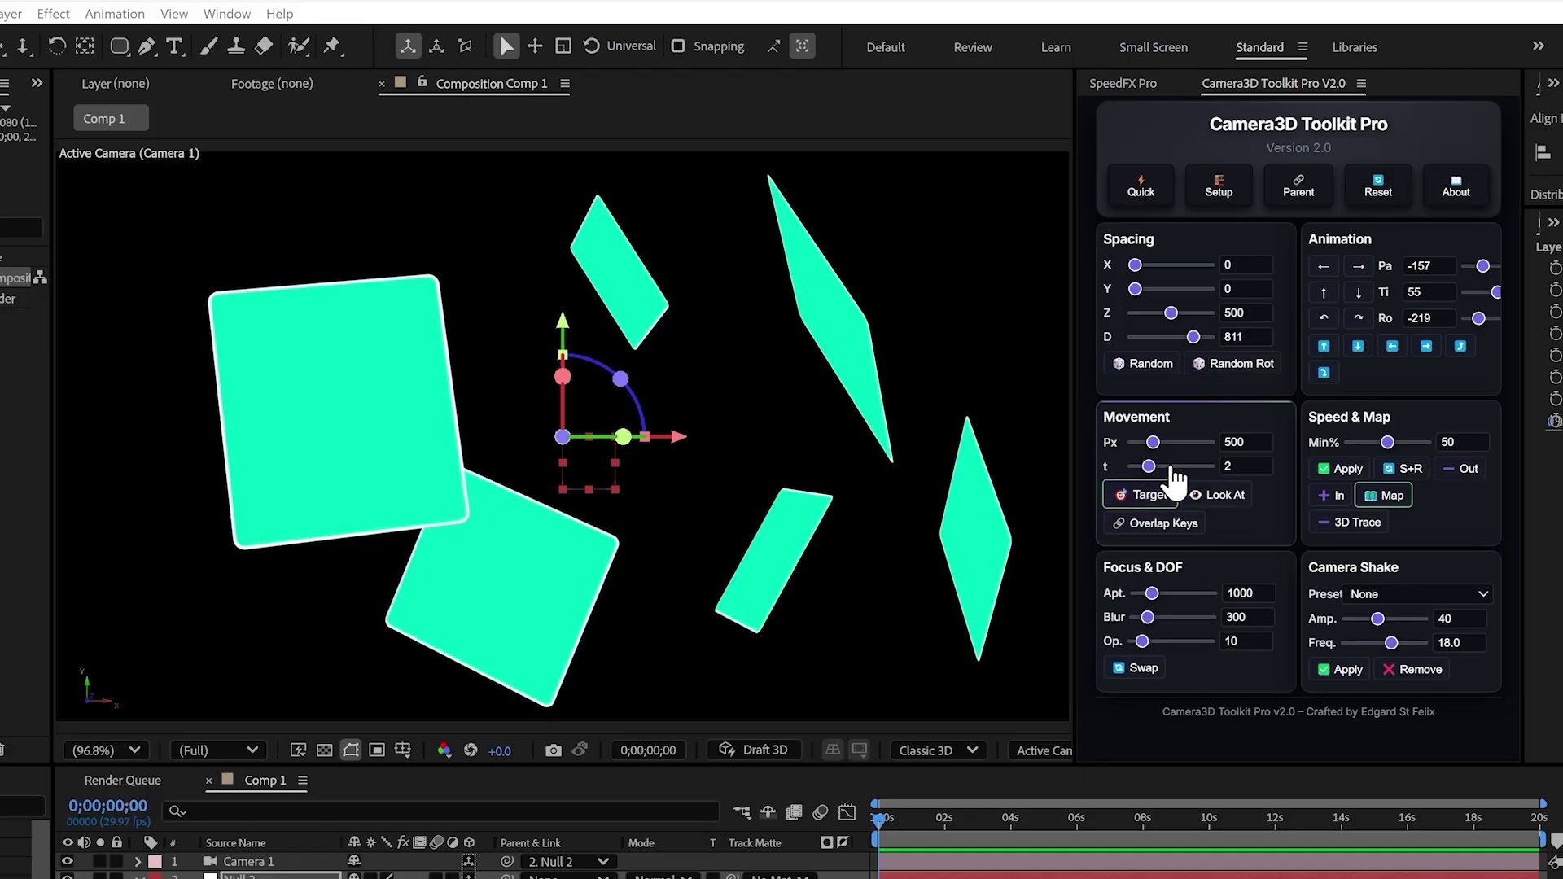
# Set the Movement duration to 4, preview it, and raise the Px travel distance.
pyautogui.moveTo(1148, 467); pyautogui.dragTo(1160, 466)
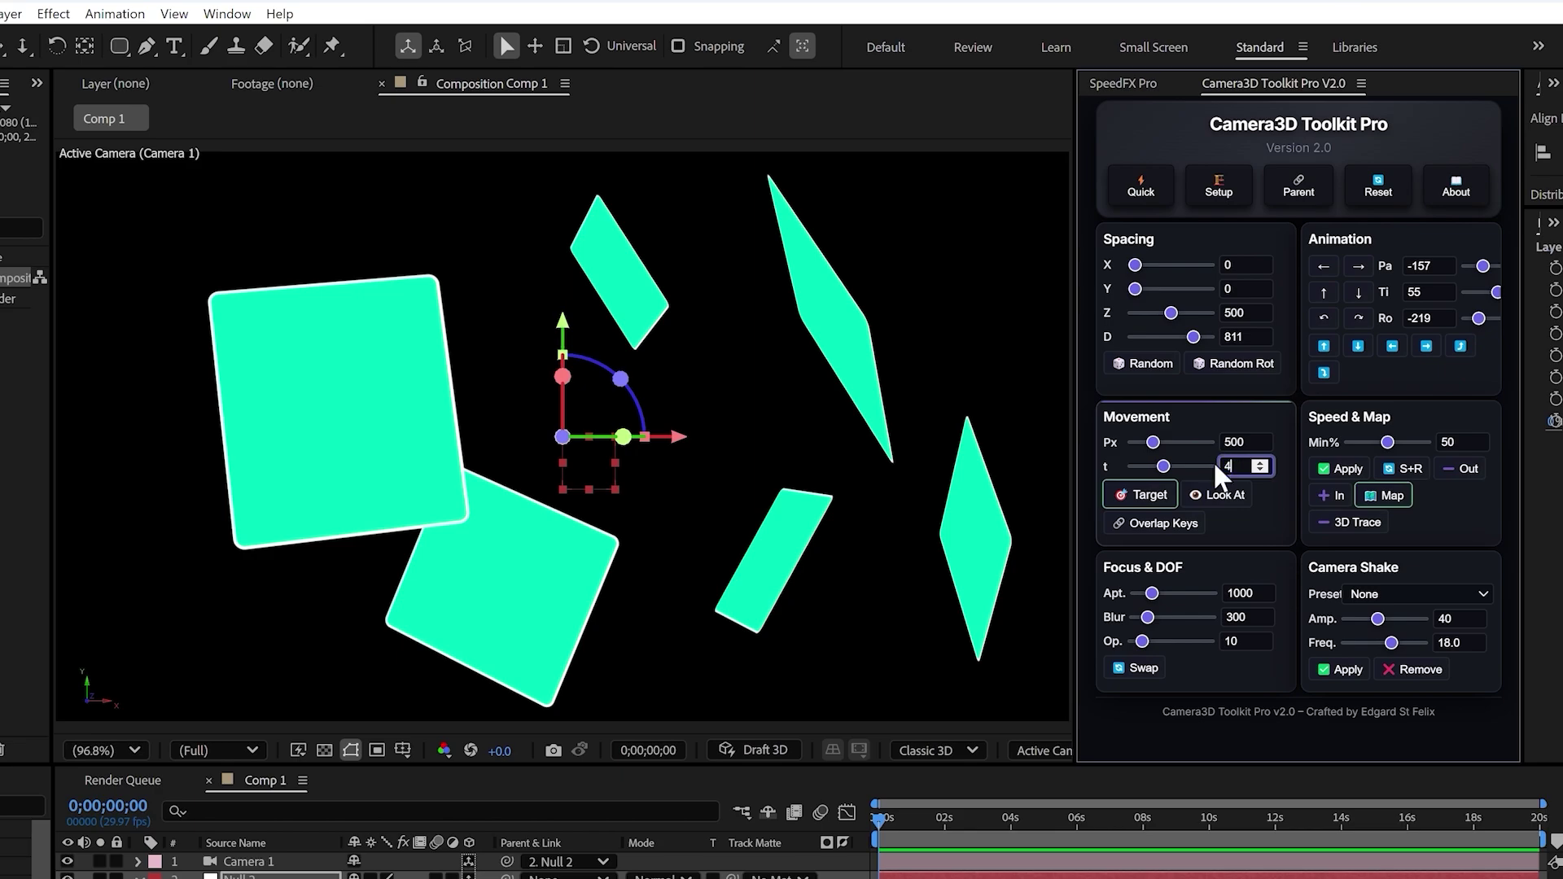
pyautogui.press('Return')
pyautogui.press('space')
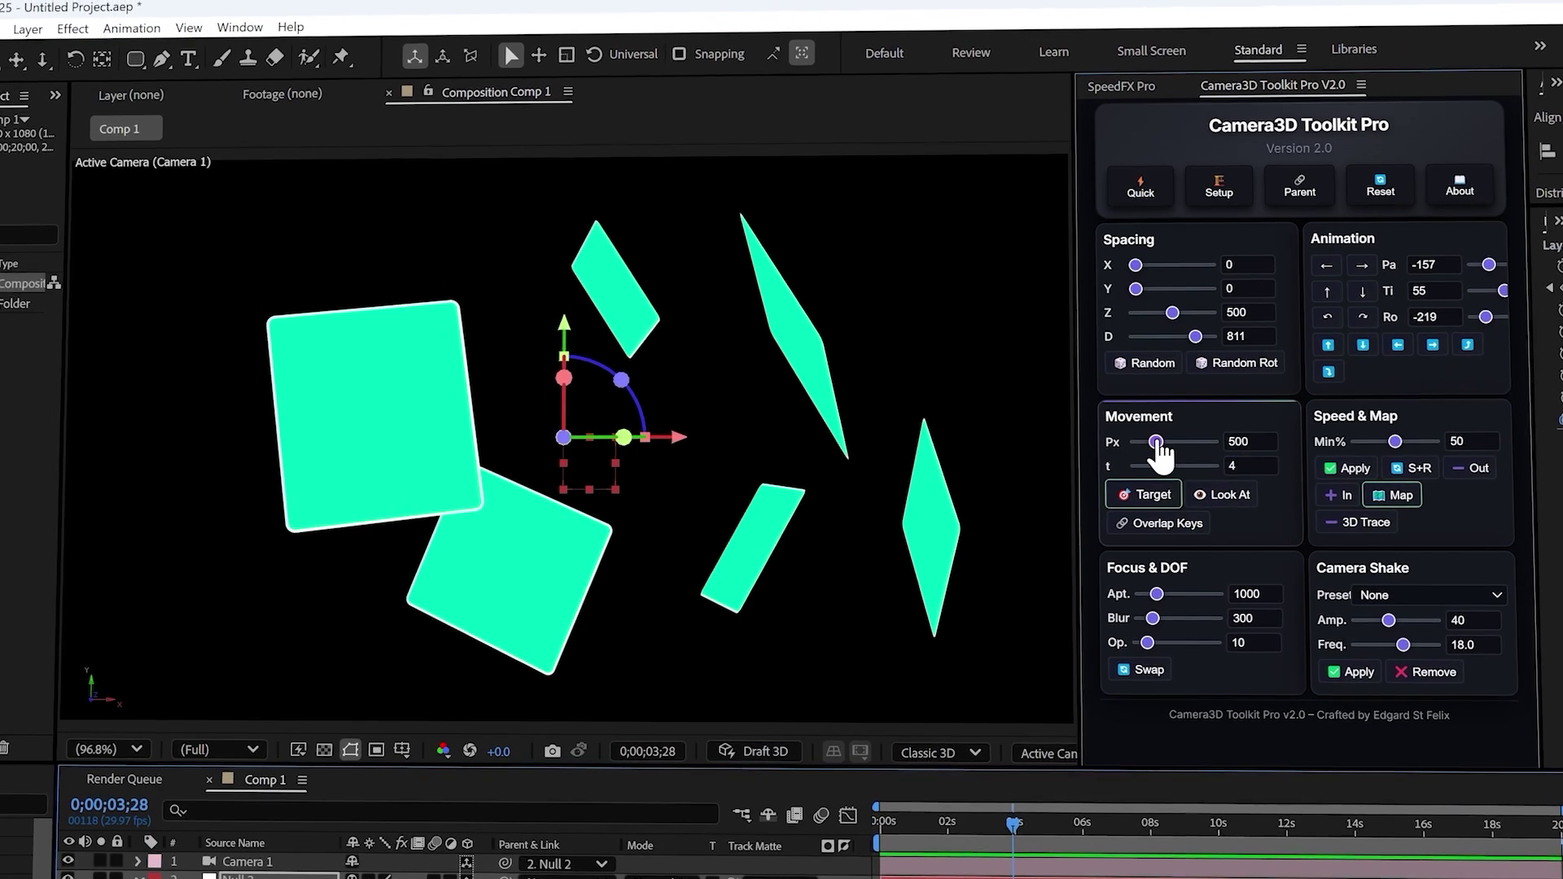
pyautogui.moveTo(1157, 441); pyautogui.dragTo(1190, 441)
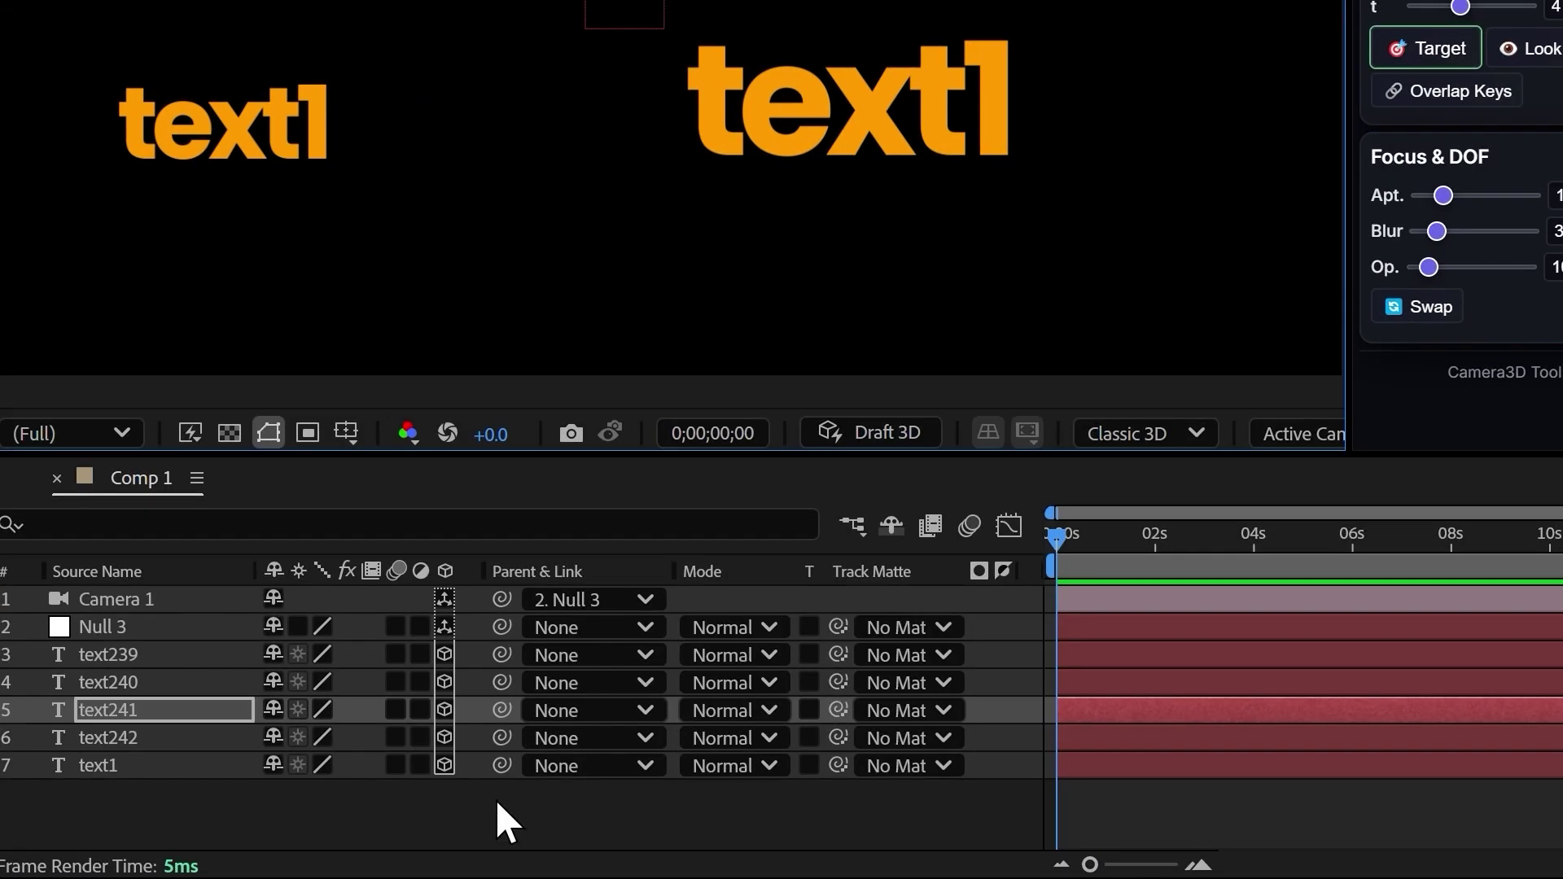
# Make the camera target the top-left text1 layer and scrub to check the move.
pyautogui.click(507, 804)
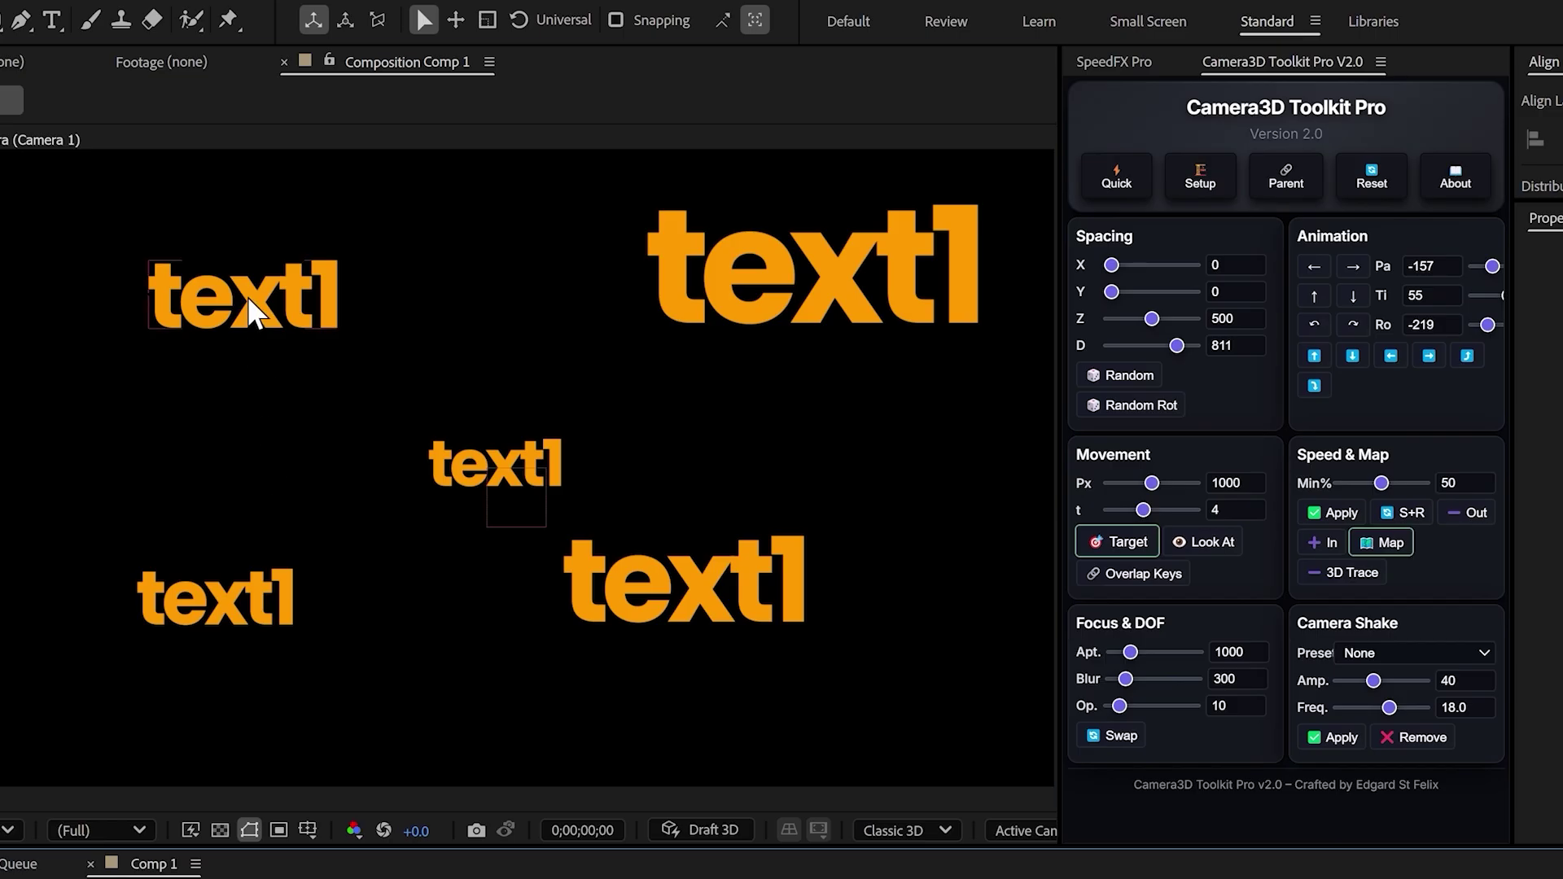
pyautogui.click(248, 298)
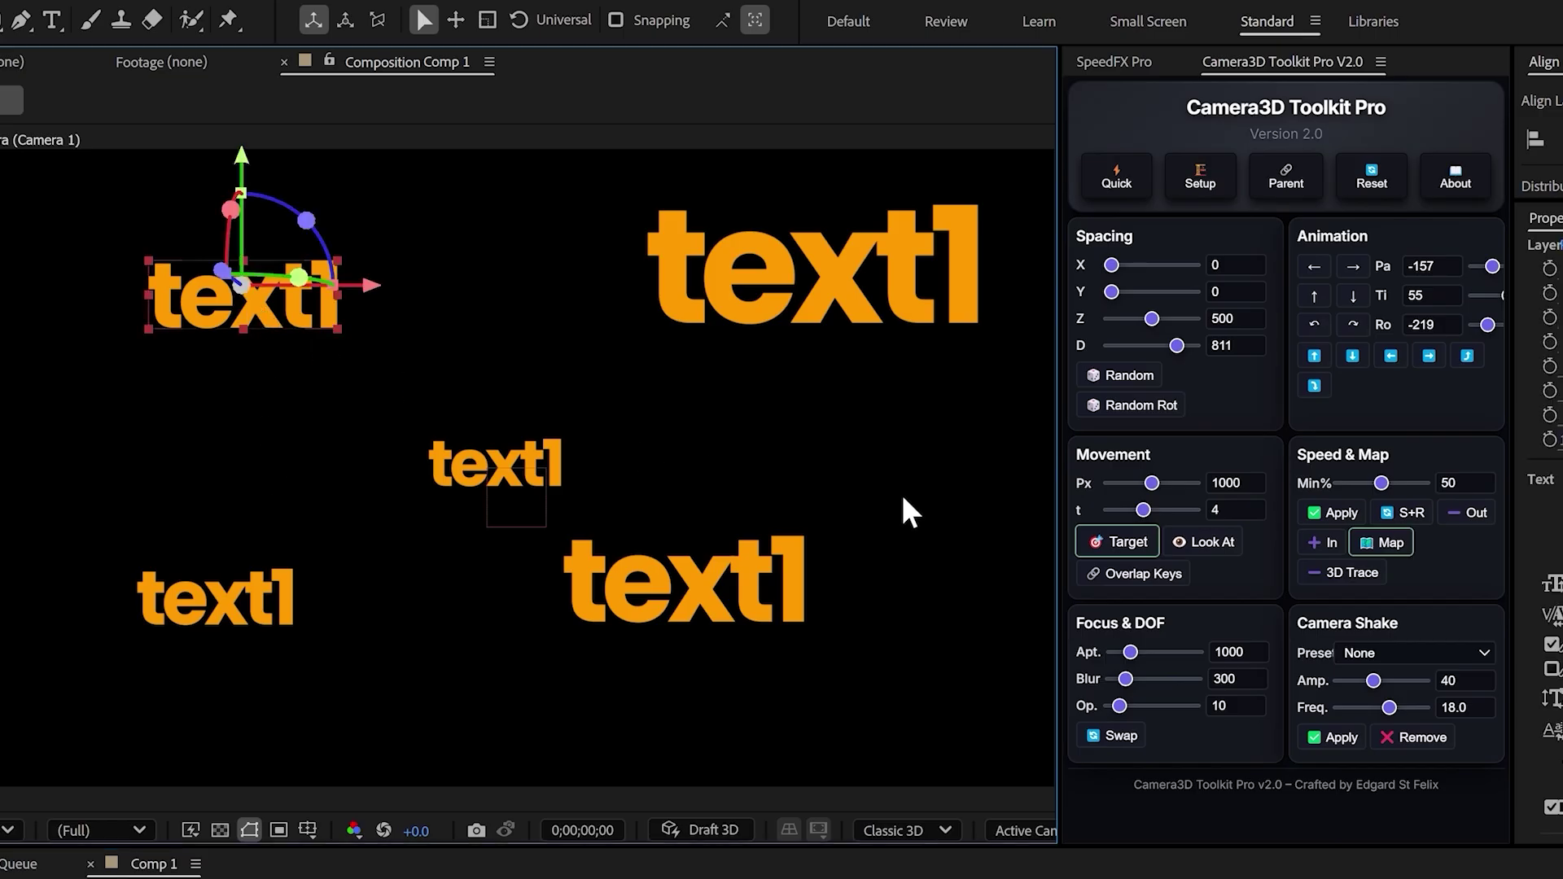
pyautogui.click(1111, 544)
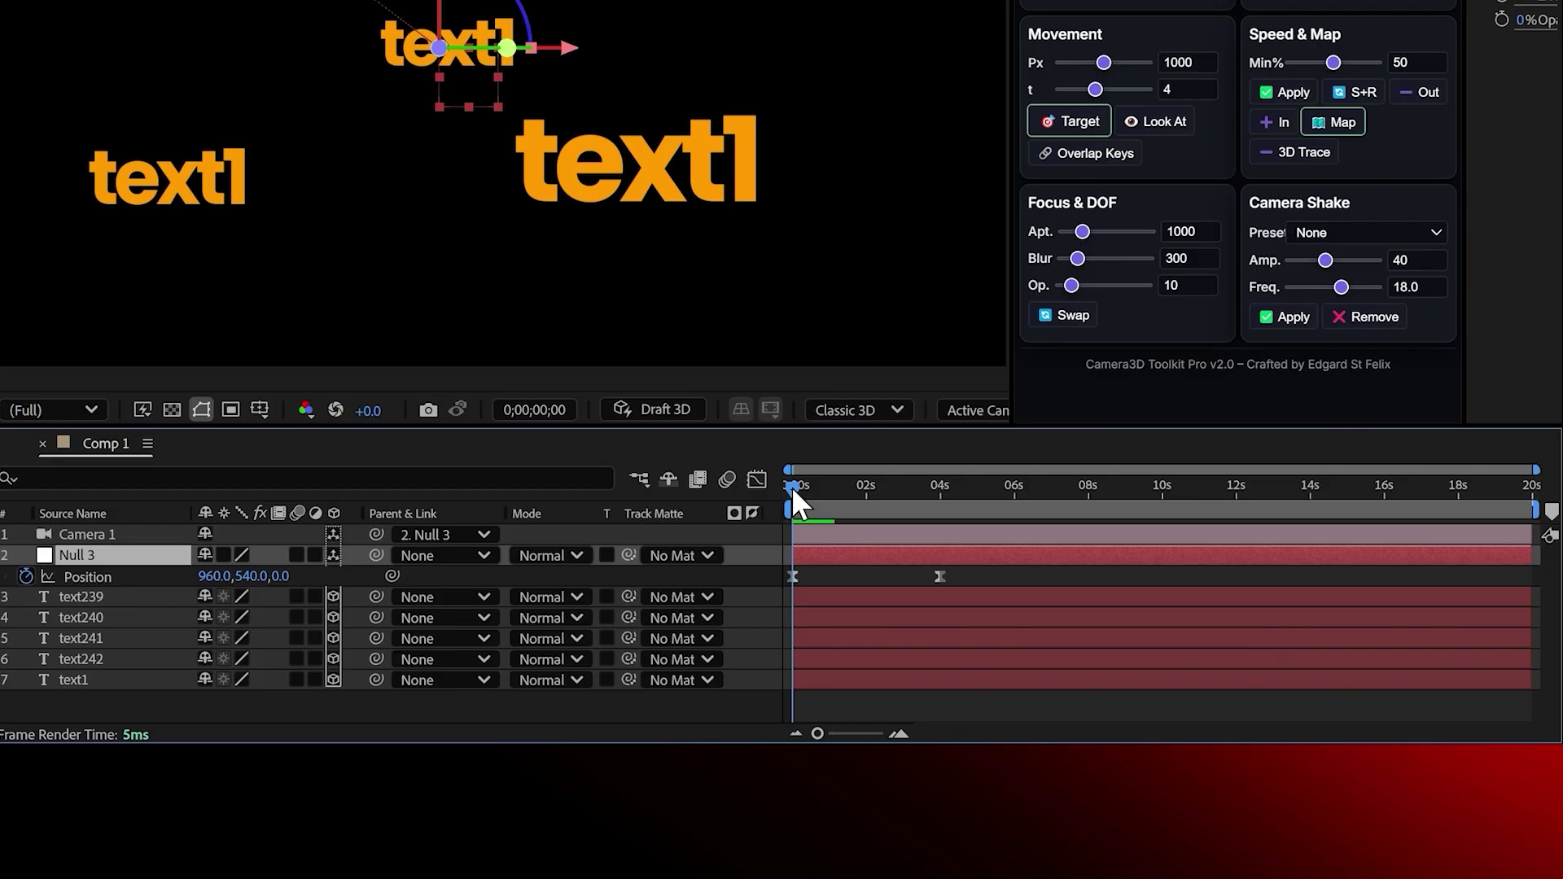
pyautogui.moveTo(791, 486); pyautogui.dragTo(863, 505)
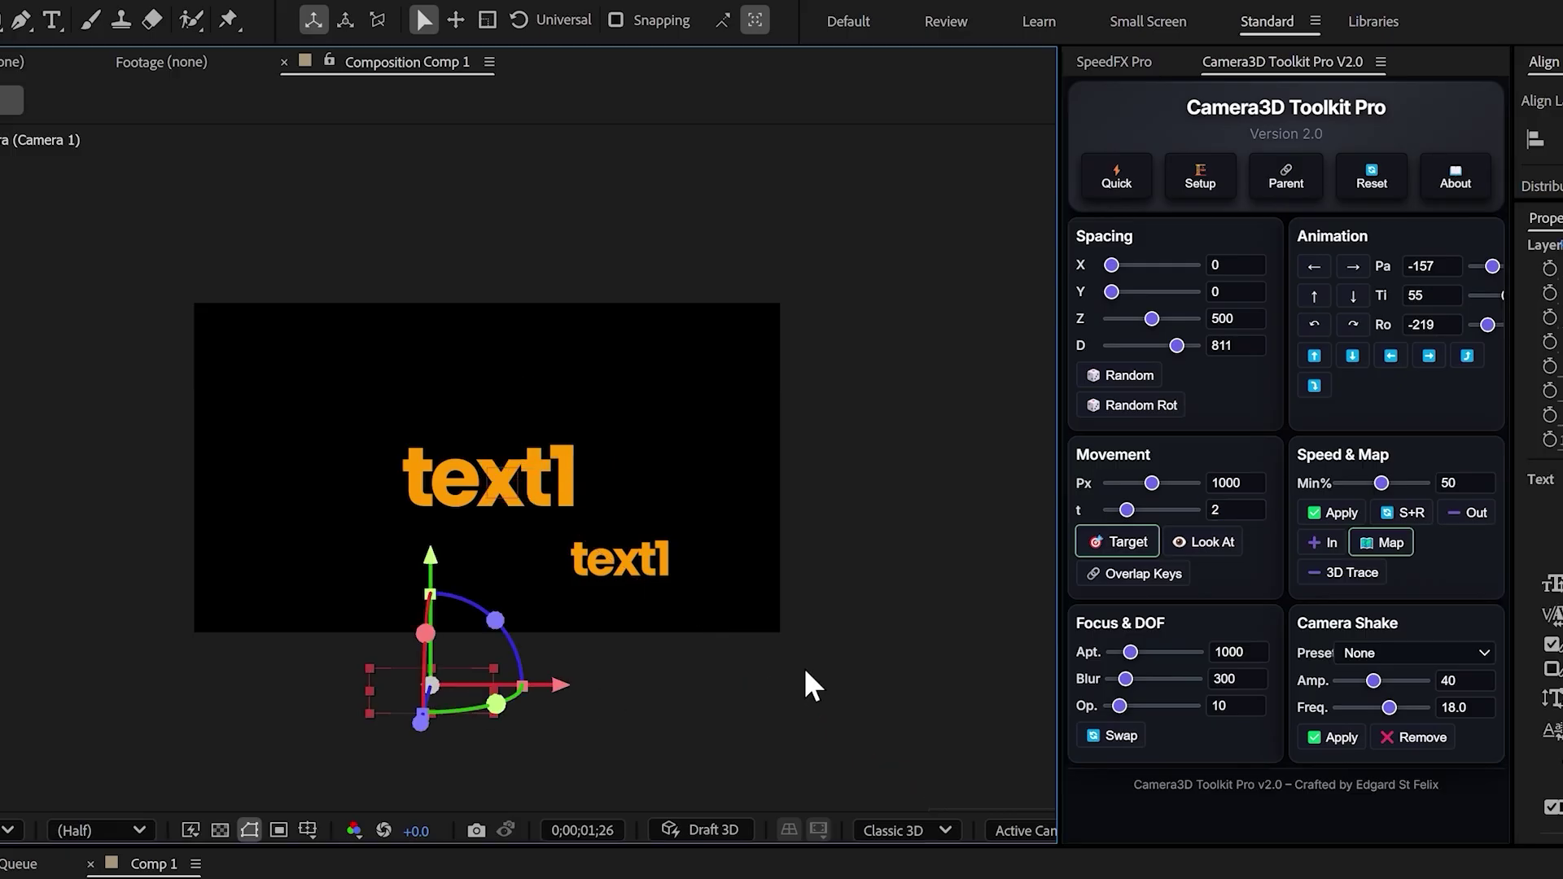
# Add camera targets on the next text layers and increase the depth-of-field blur.
pyautogui.click(1135, 544)
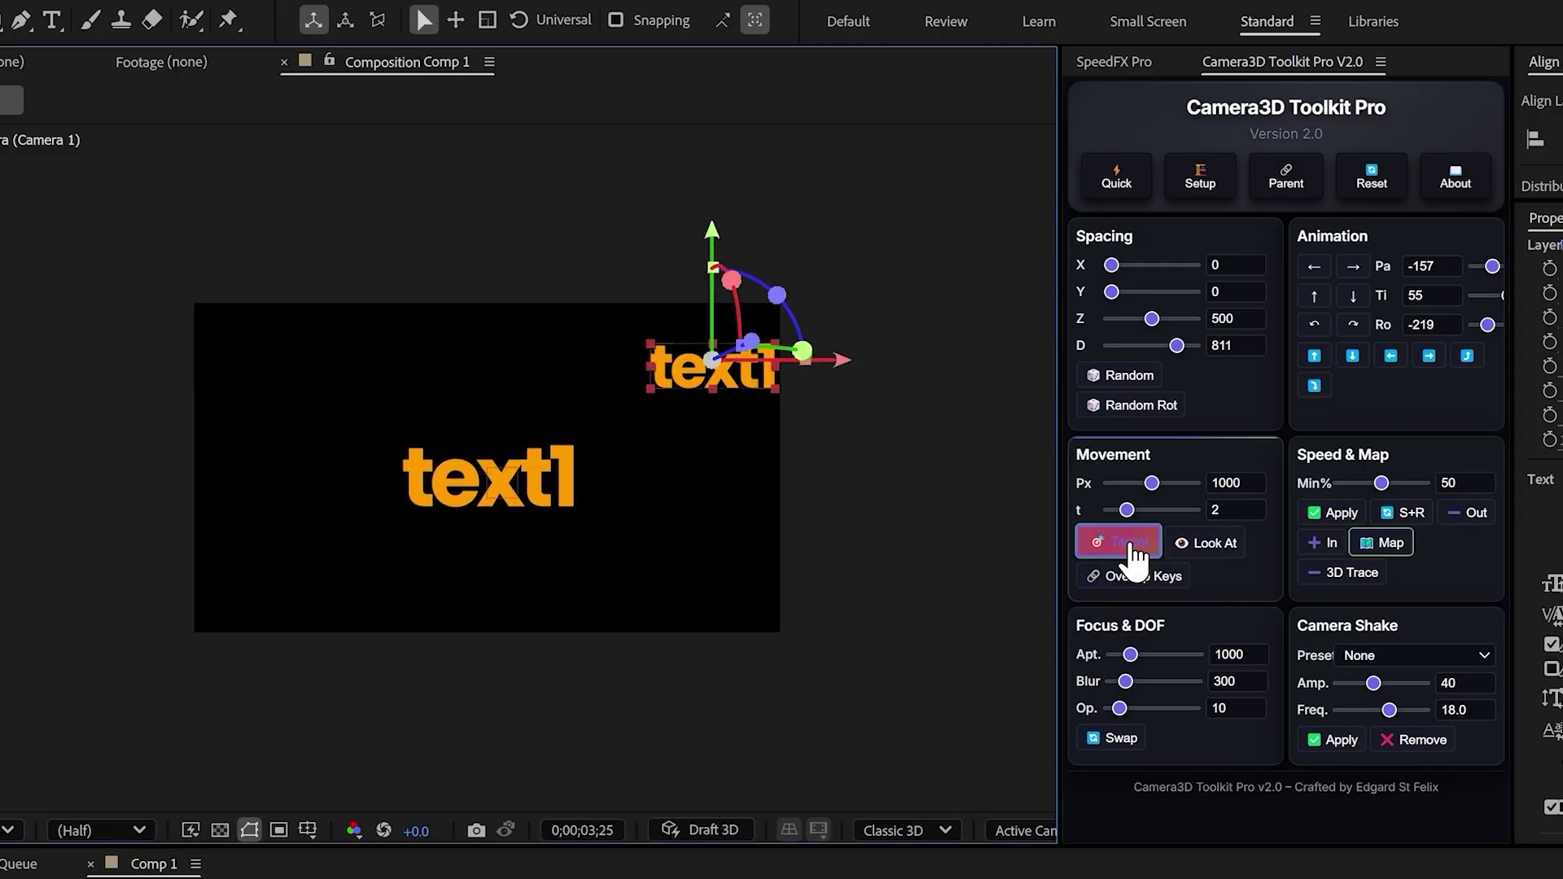
pyautogui.scroll(-3, 560, 627)
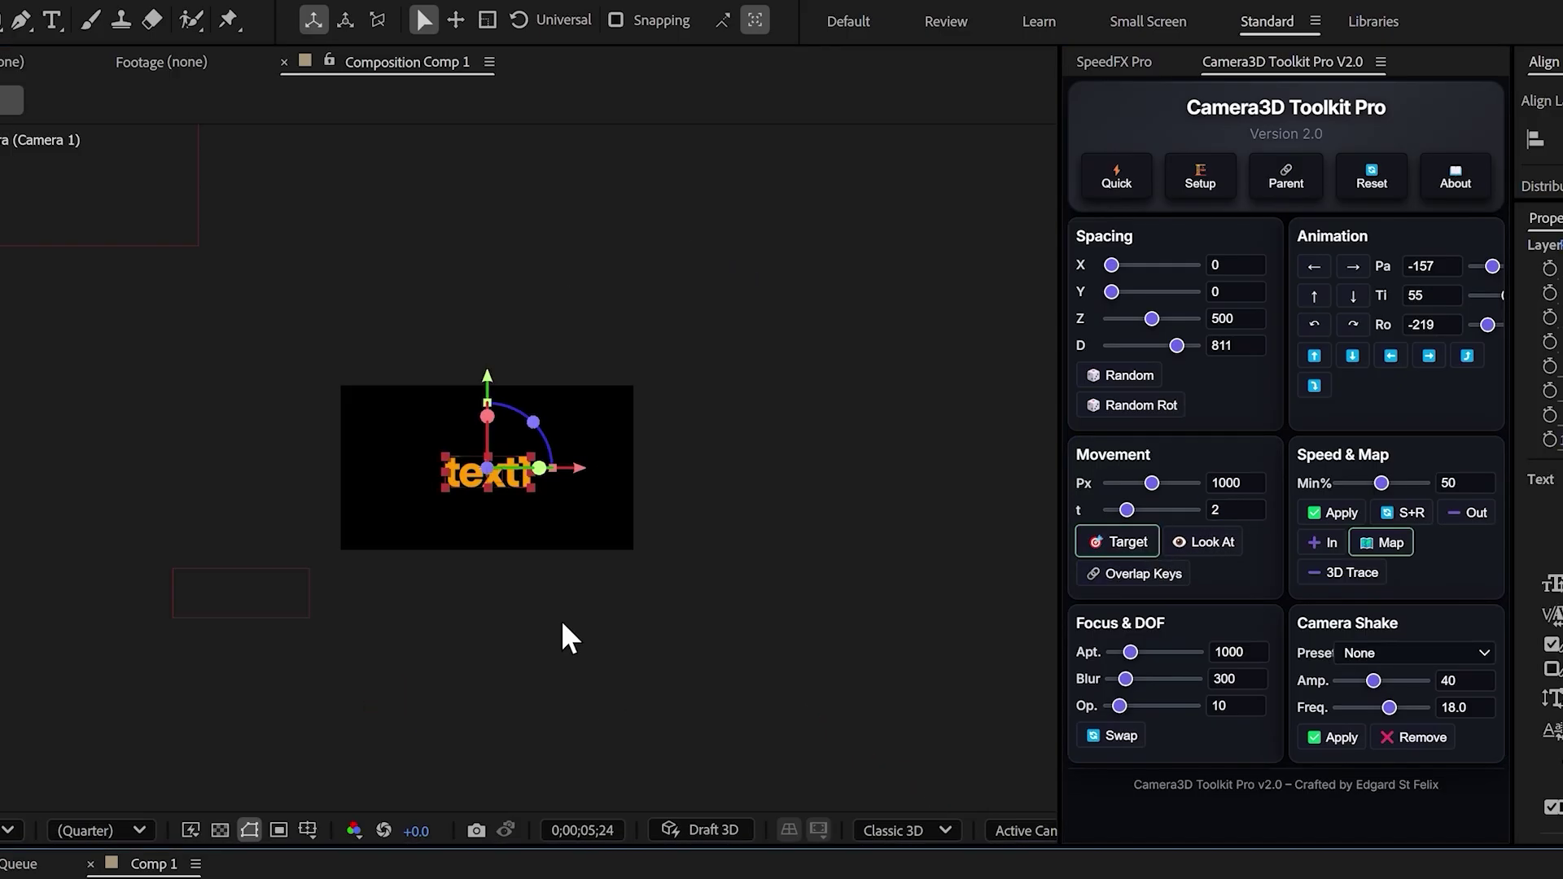
pyautogui.click(1134, 545)
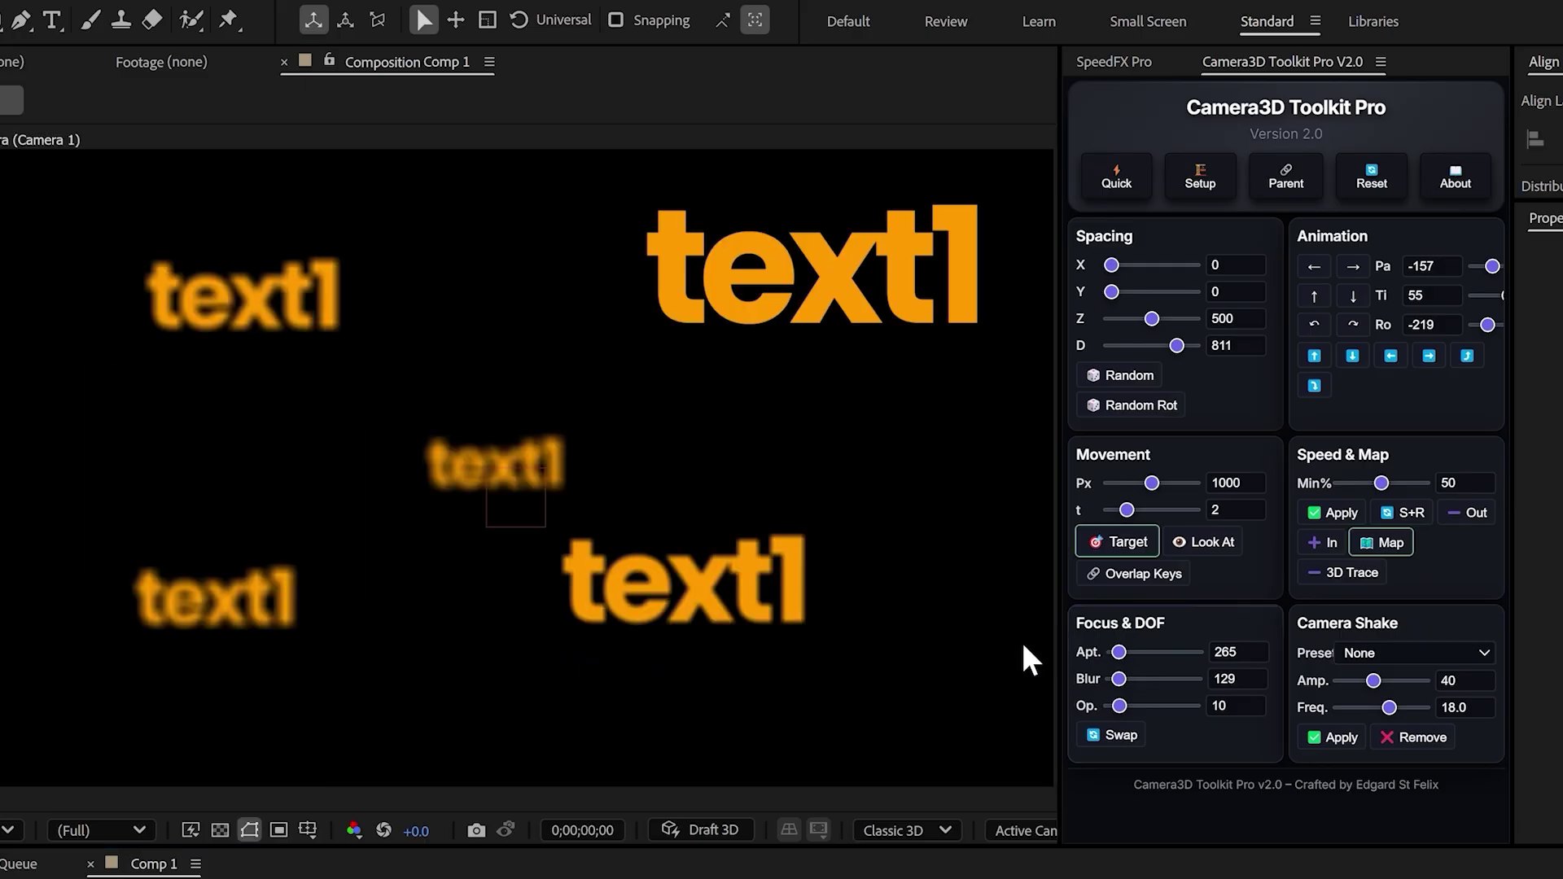
pyautogui.moveTo(1121, 674); pyautogui.dragTo(1130, 680)
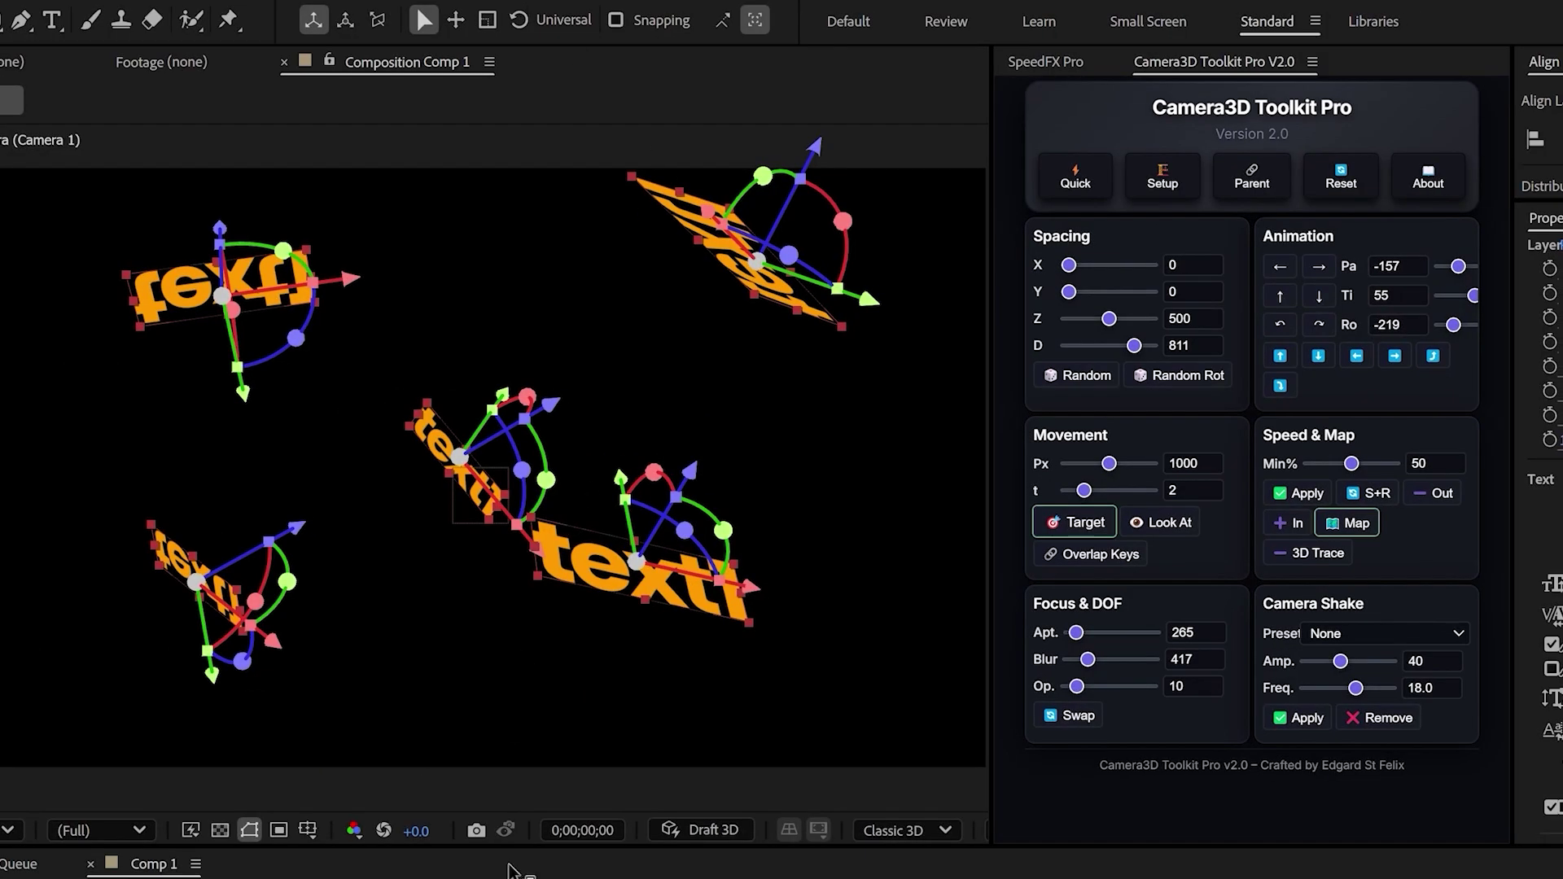
# Deselect all layers and preview the camera flight through the rotated texts.
pyautogui.hotkey('ctrl', 'shift', 'a')
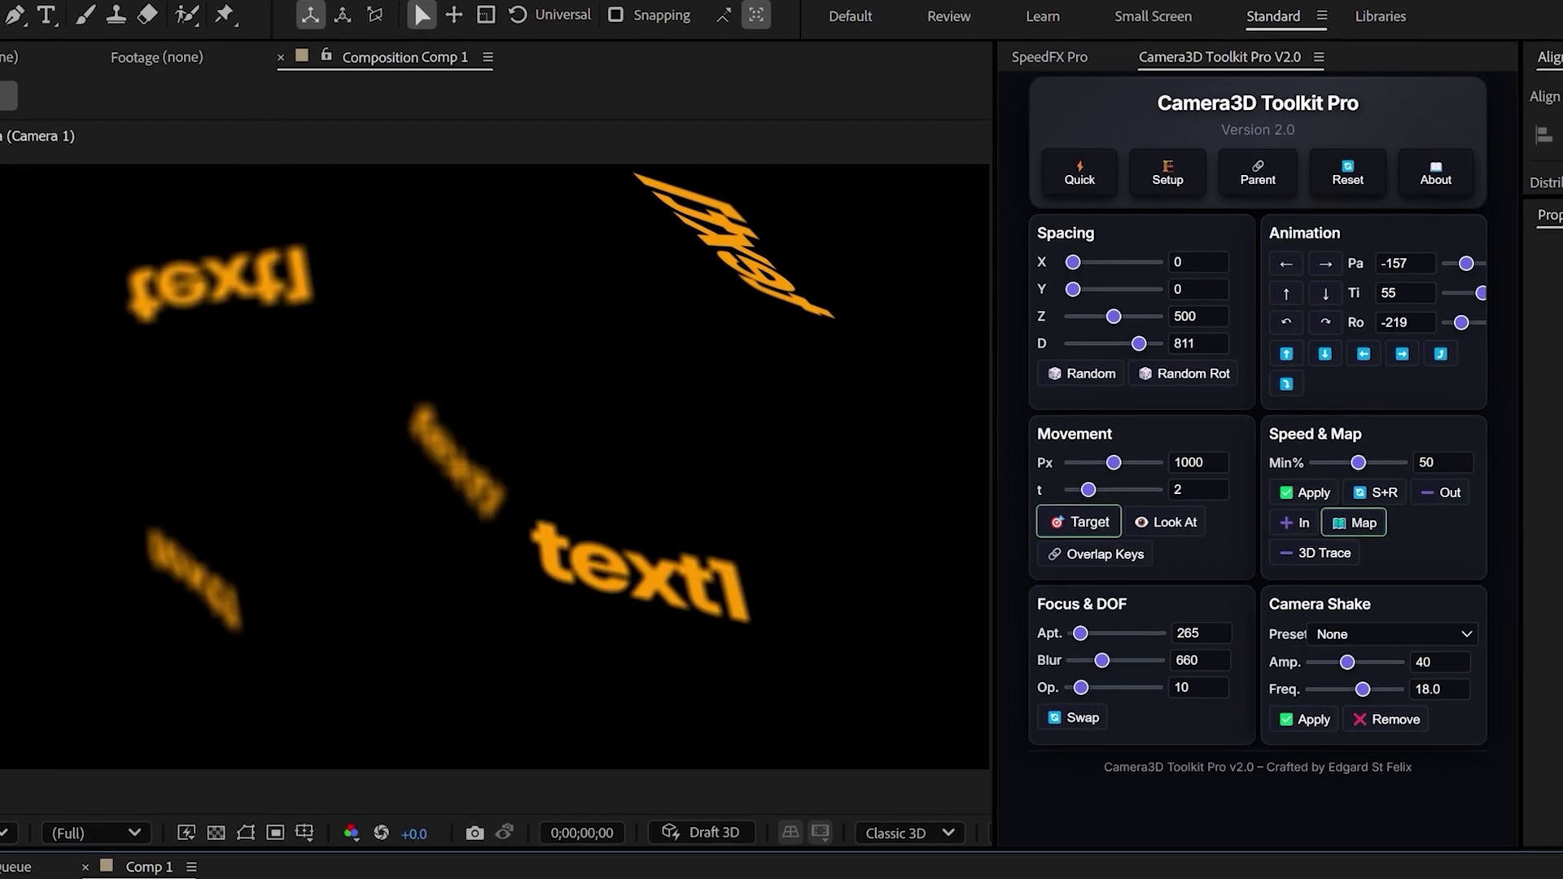
pyautogui.press('space')
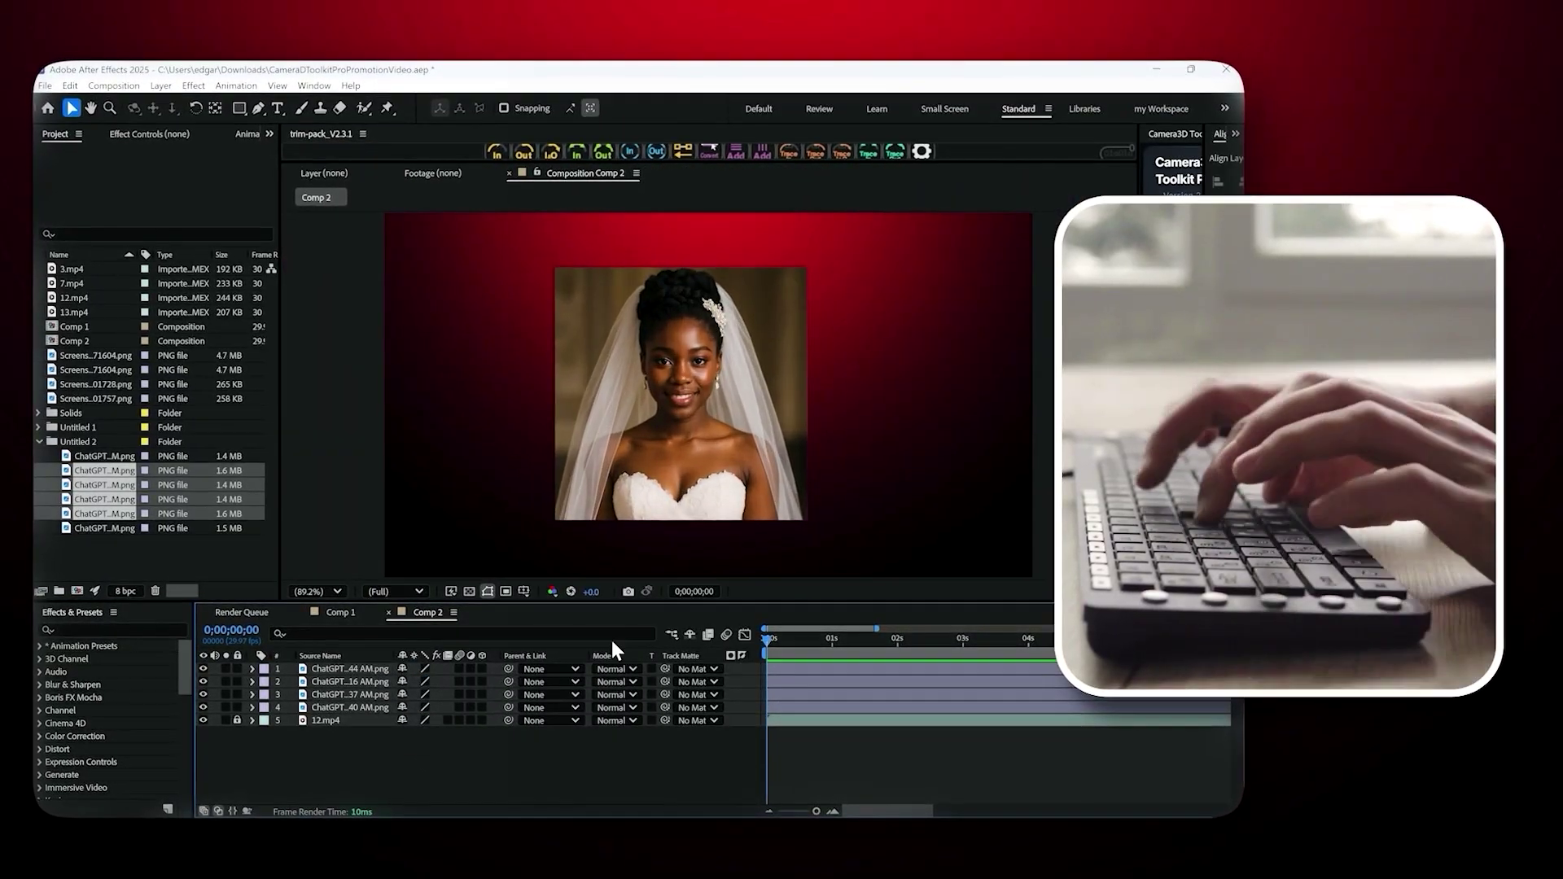
# Add the camera-and-null rig to Comp 2 and reveal the first portrait layer's Position.
pyautogui.click(769, 509)
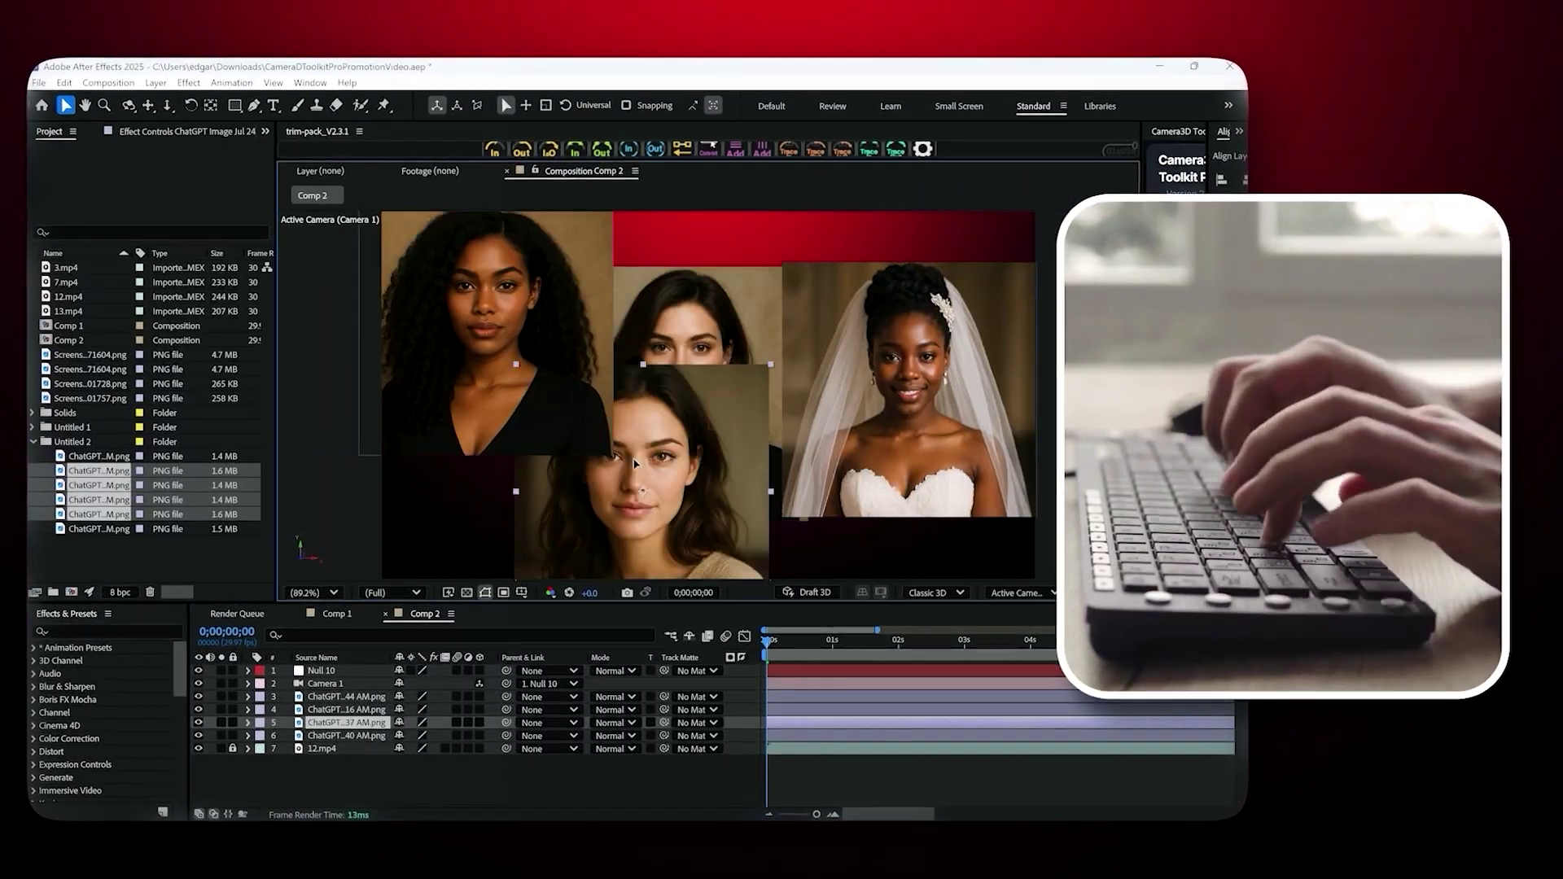
pyautogui.click(476, 696)
pyautogui.press('p')
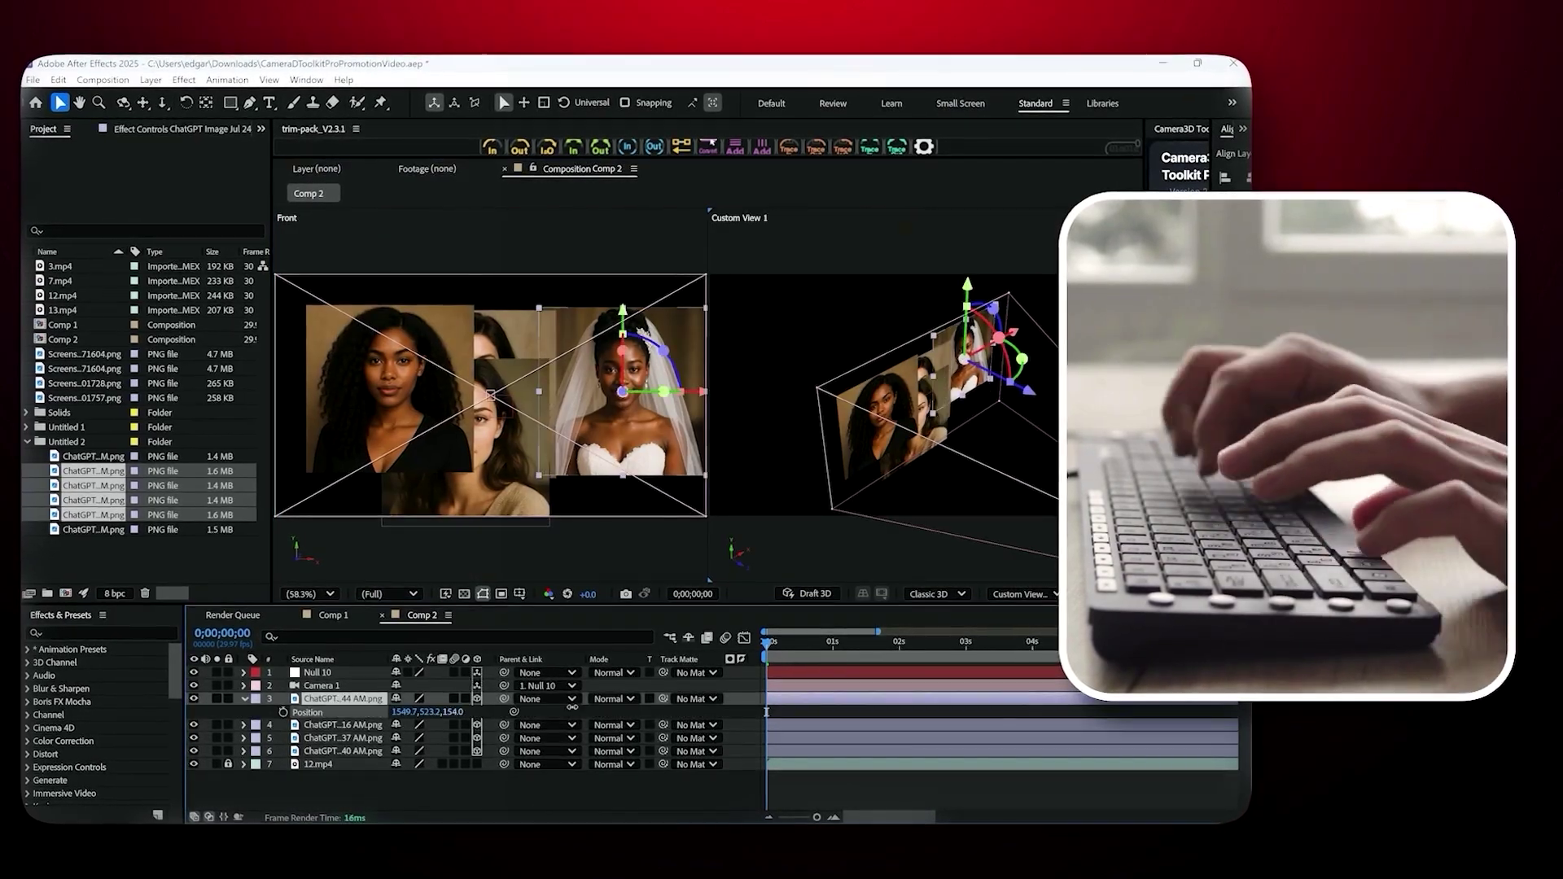
# Reveal Position on the other portrait layers and push the fifth layer back to Z 2528.
pyautogui.click(343, 725)
pyautogui.press('p')
pyautogui.click(341, 750)
pyautogui.press('p')
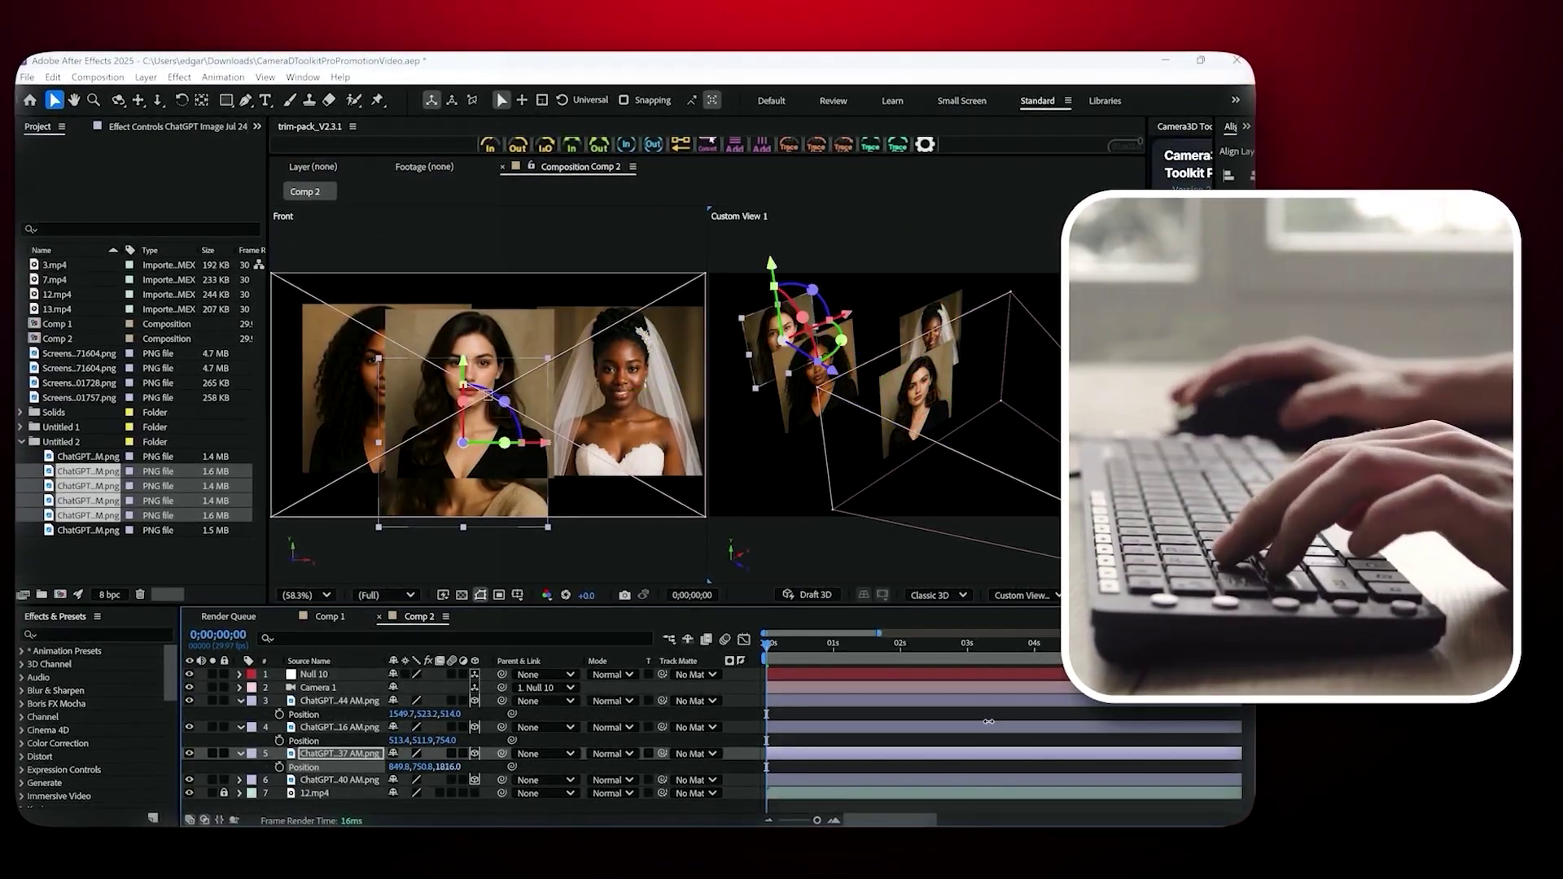
pyautogui.moveTo(831, 371); pyautogui.dragTo(828, 540)
pyautogui.click(338, 780)
pyautogui.press('p')
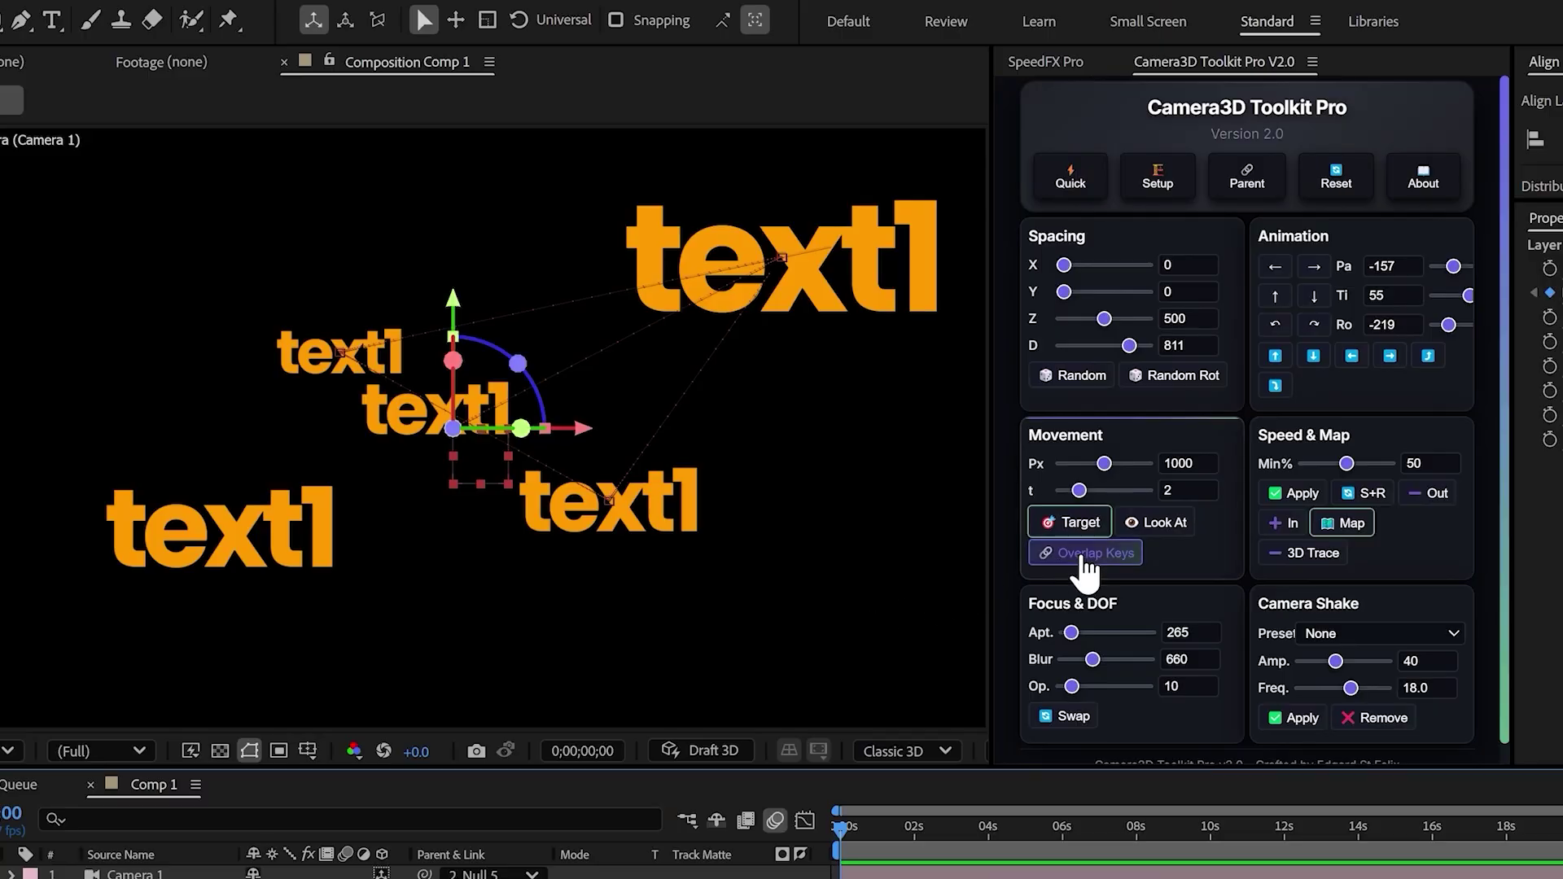
# Apply Overlap Keys to the six Null 5 layers, show their staggered Position keyframes, and preview.
pyautogui.click(1086, 552)
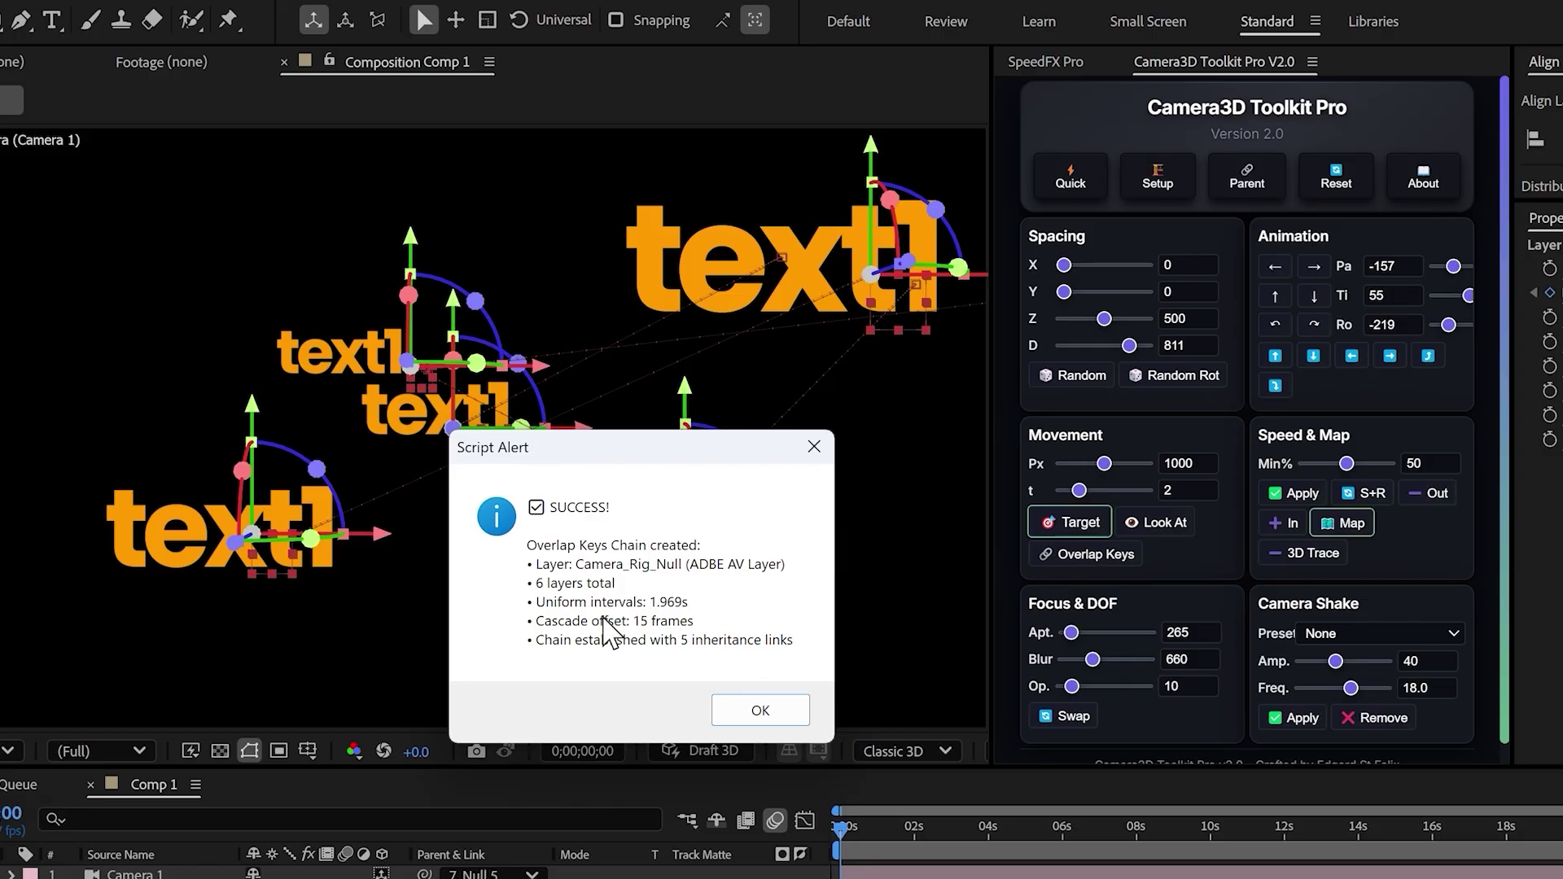
pyautogui.click(761, 711)
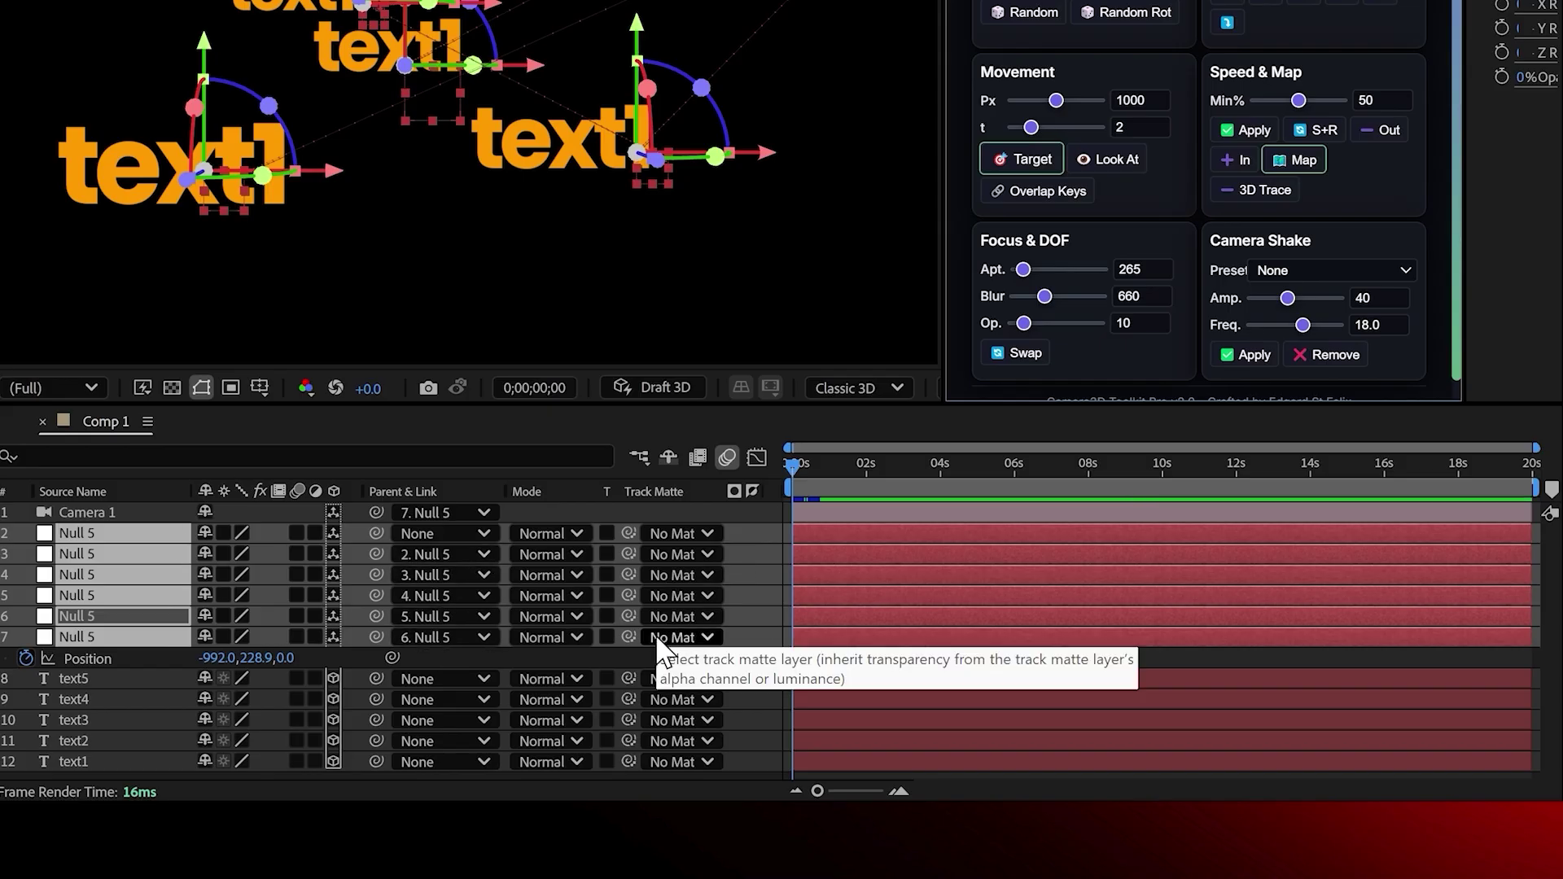
pyautogui.click(104, 532)
pyautogui.click(129, 635)
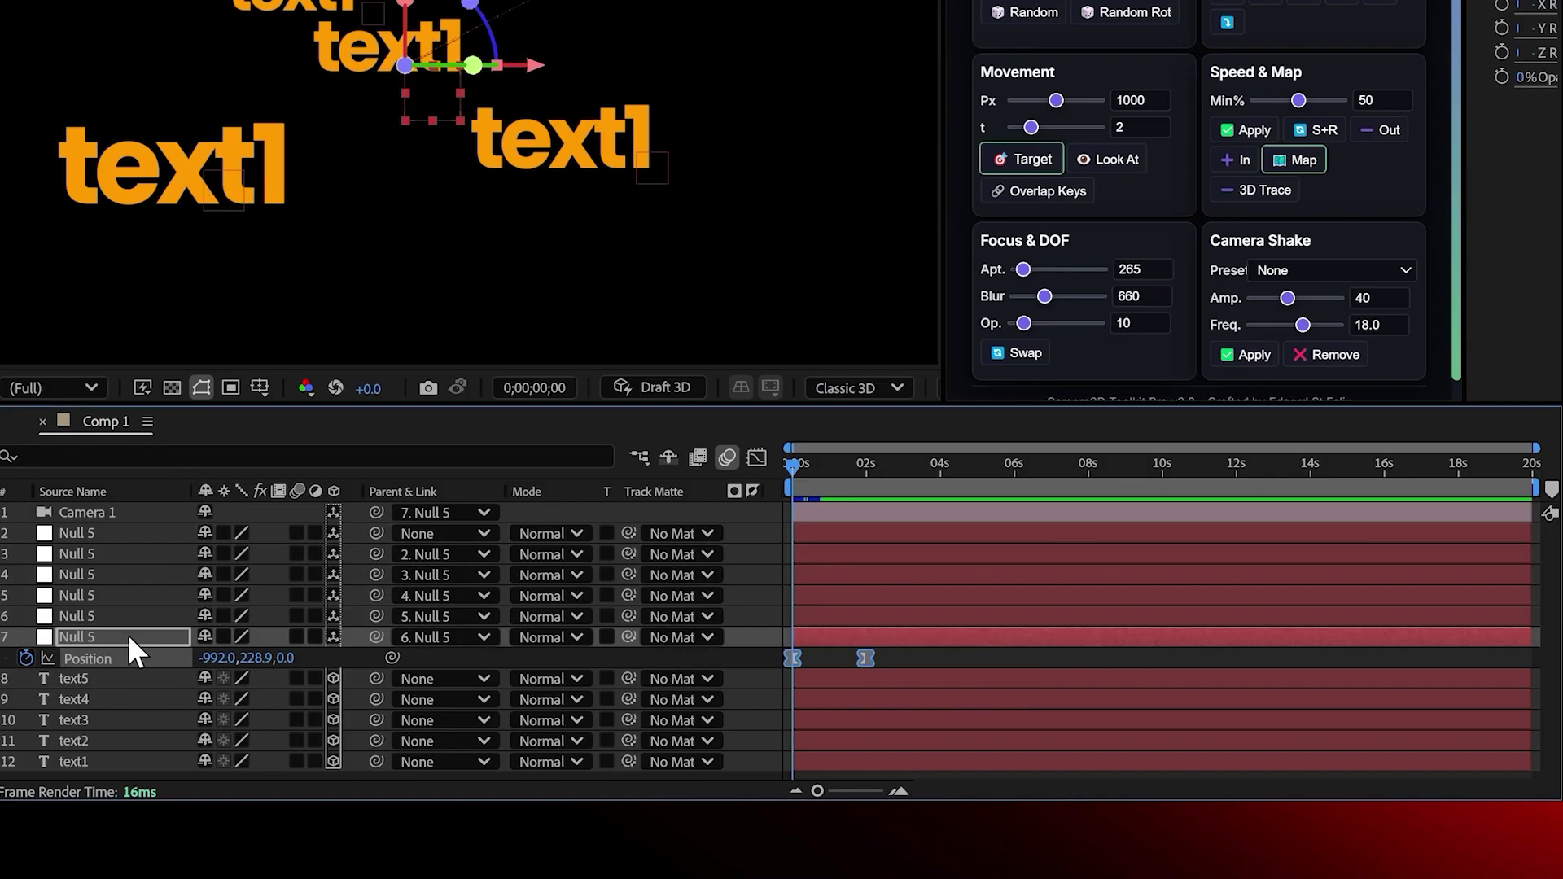
pyautogui.keyDown('shift'); pyautogui.click(98, 532); pyautogui.keyUp('shift')
pyautogui.press('p')
pyautogui.moveTo(730, 404); pyautogui.dragTo(726, 301)
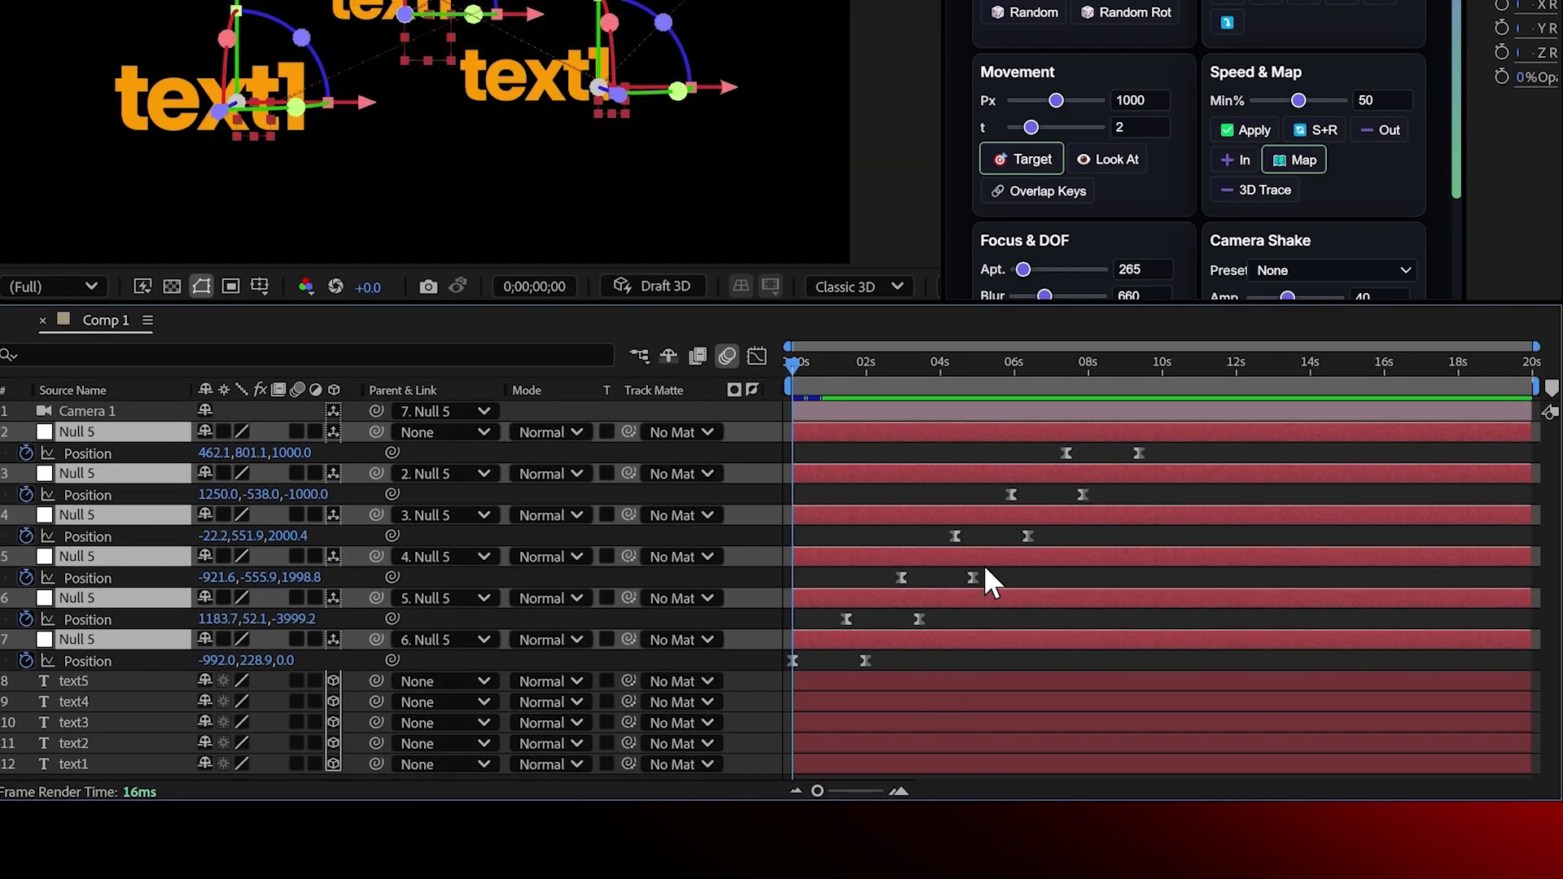
pyautogui.press('space')
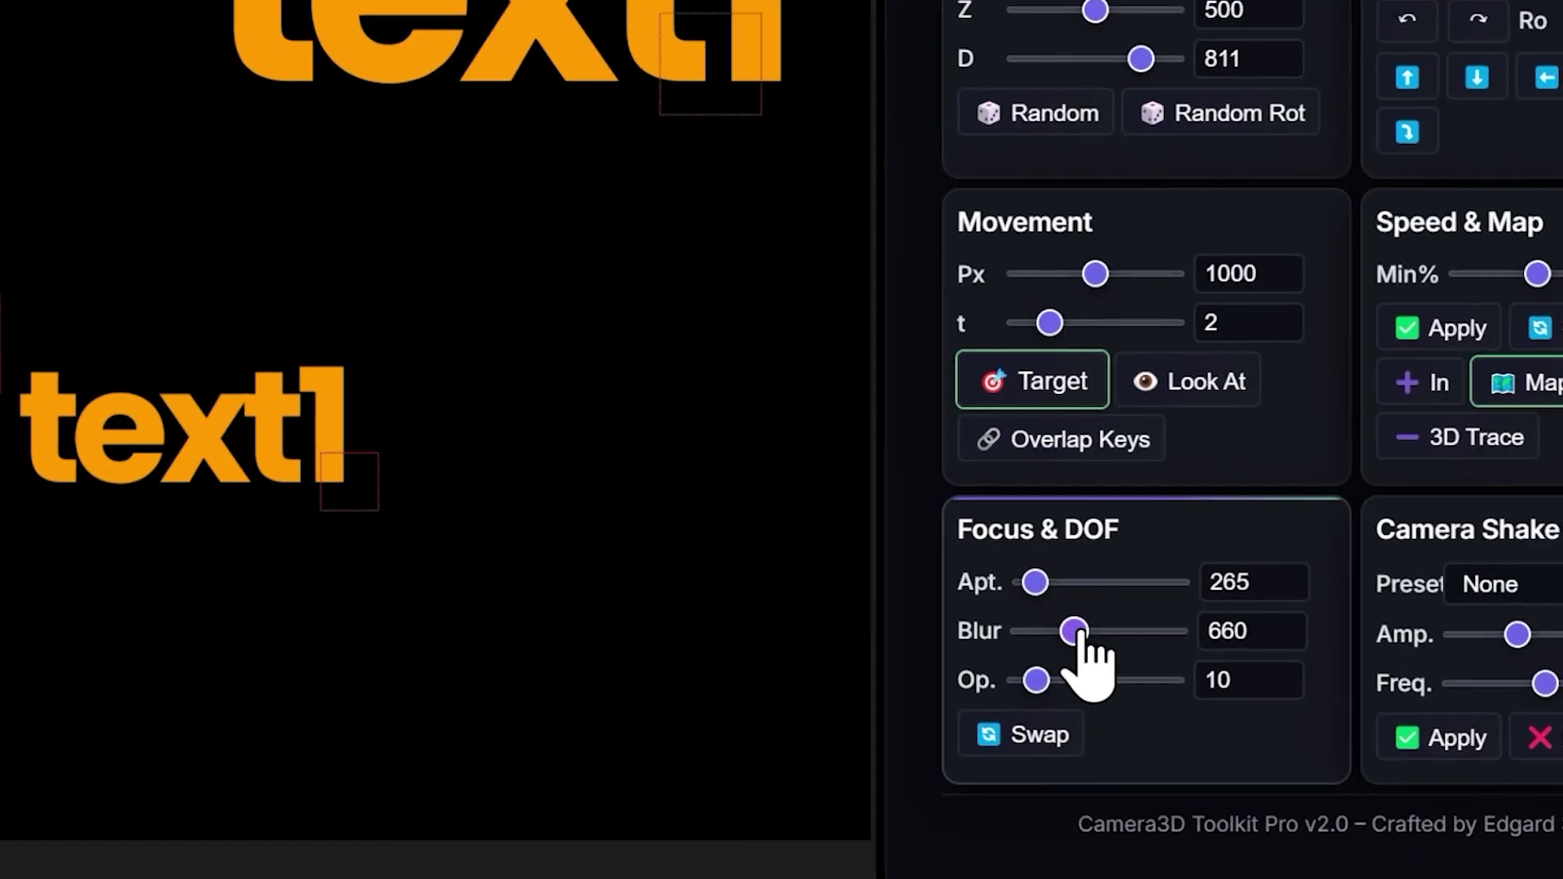
# Raise the Focus & DOF blur and set Op. to 33, previewing the animation after each change.
pyautogui.moveTo(1051, 626); pyautogui.dragTo(1083, 655)
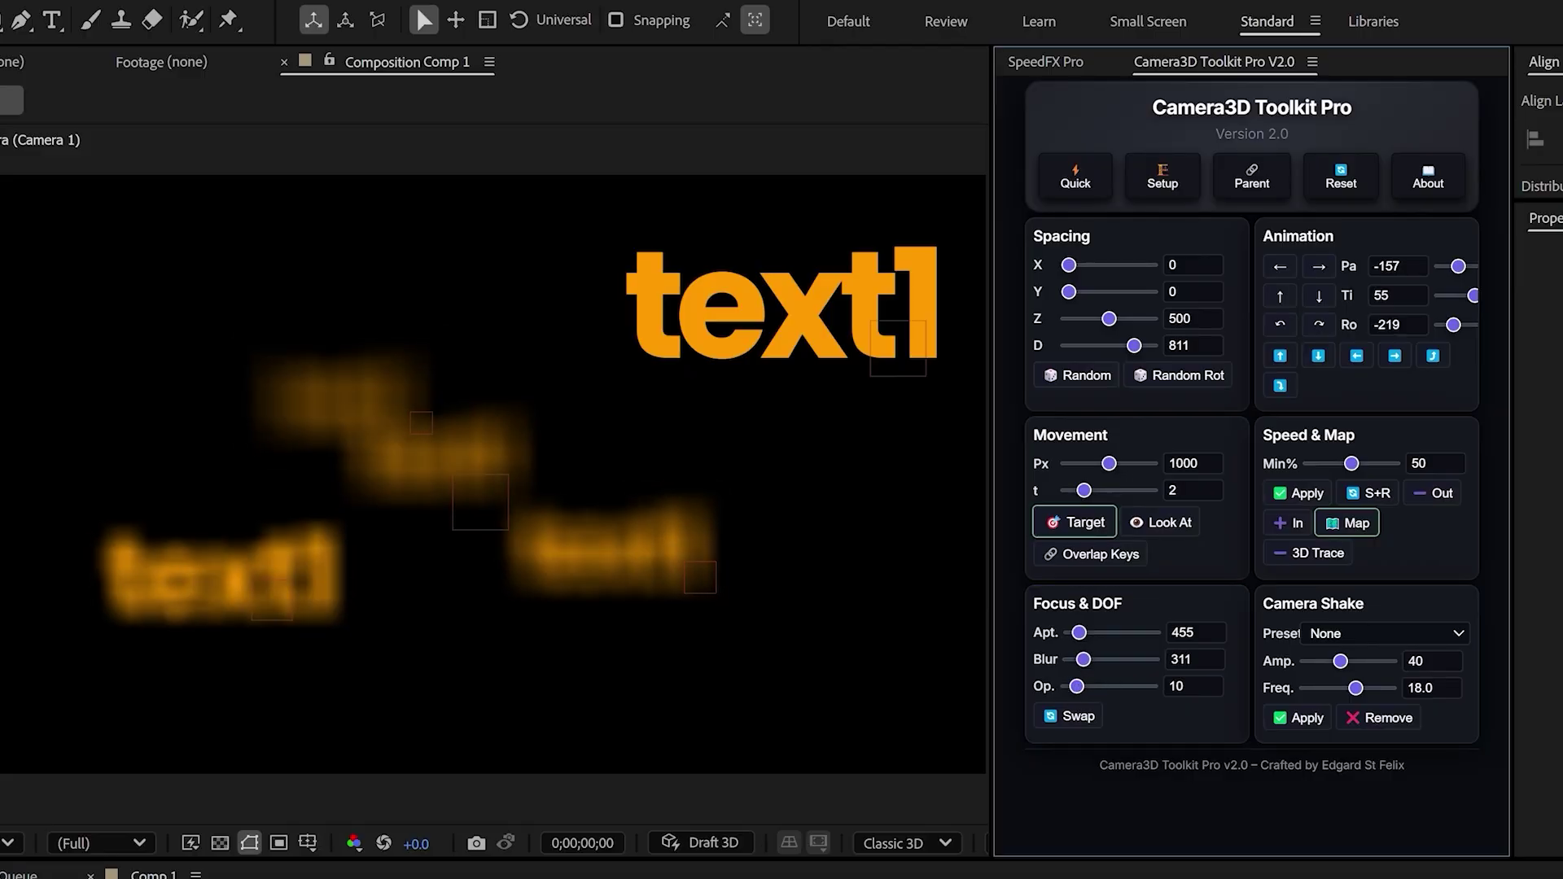
pyautogui.press('space')
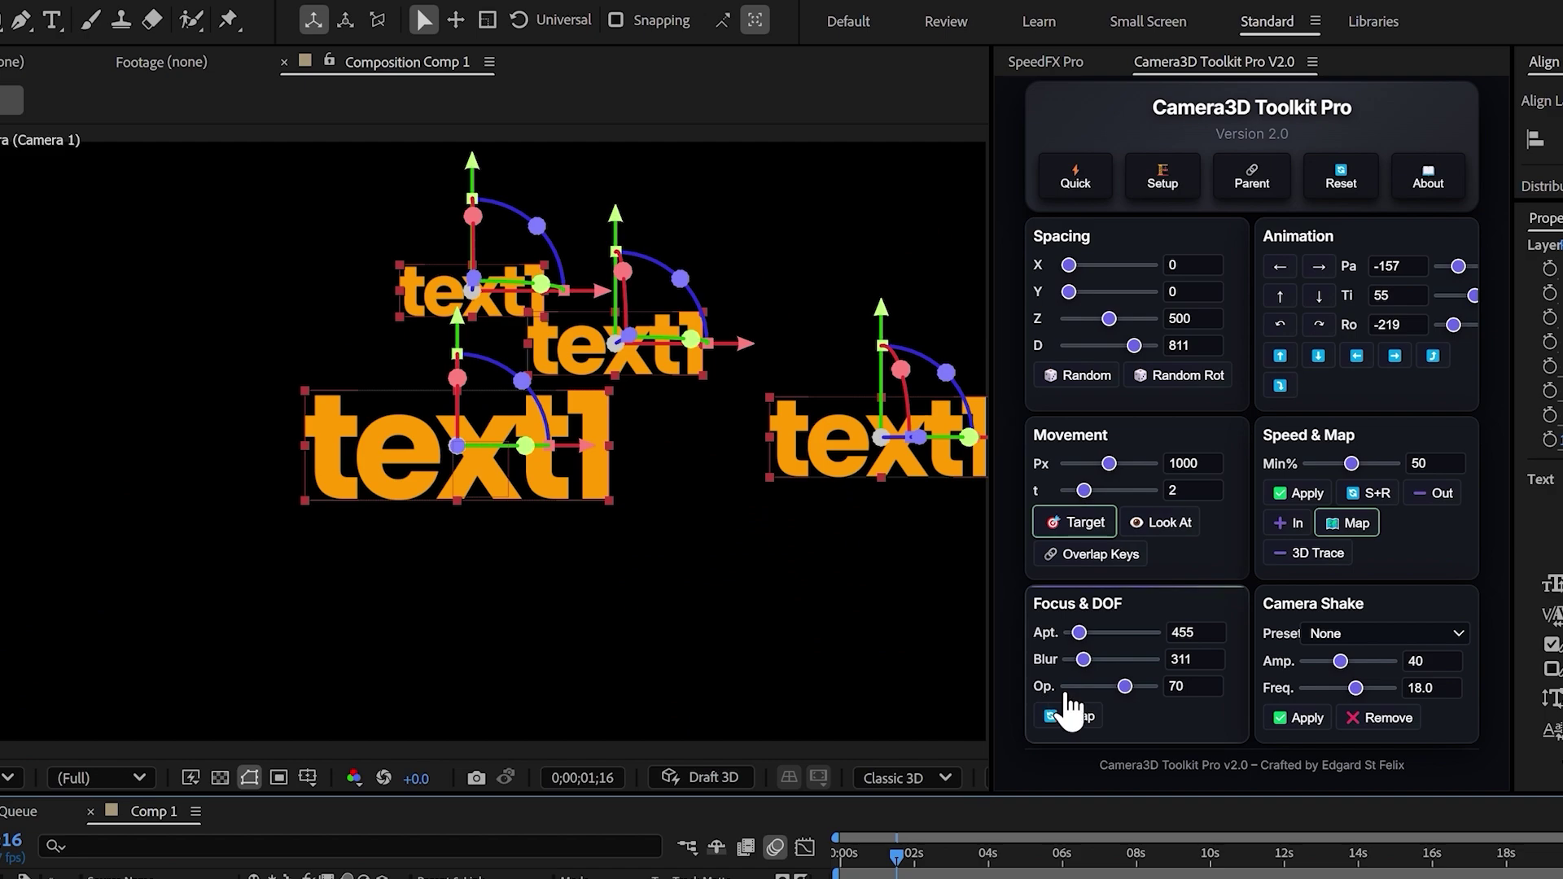
pyautogui.moveTo(1076, 687); pyautogui.dragTo(1096, 688)
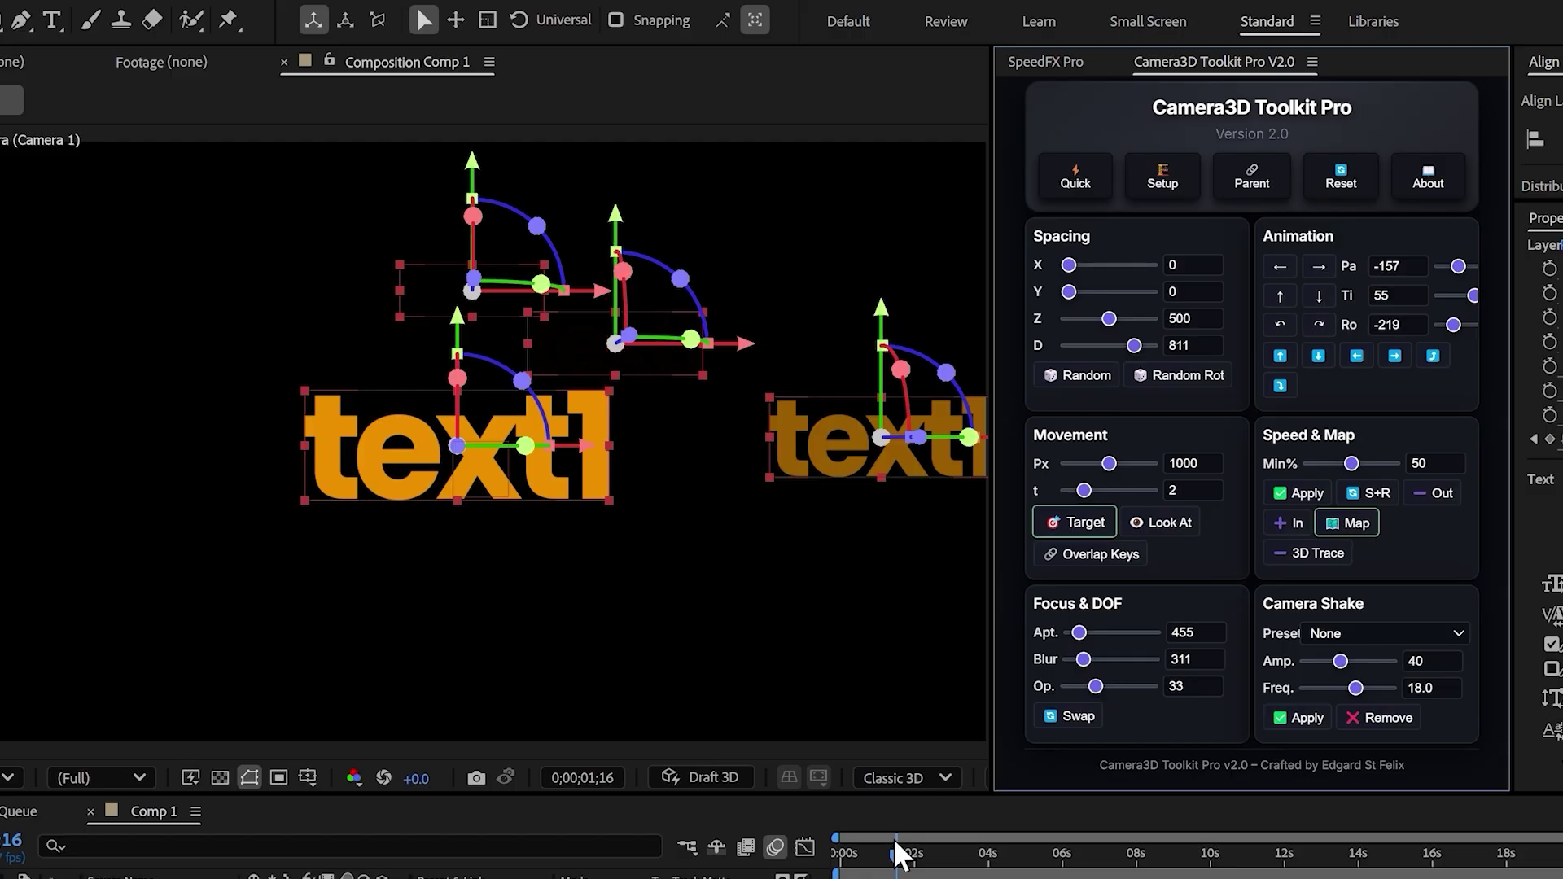
pyautogui.press('space')
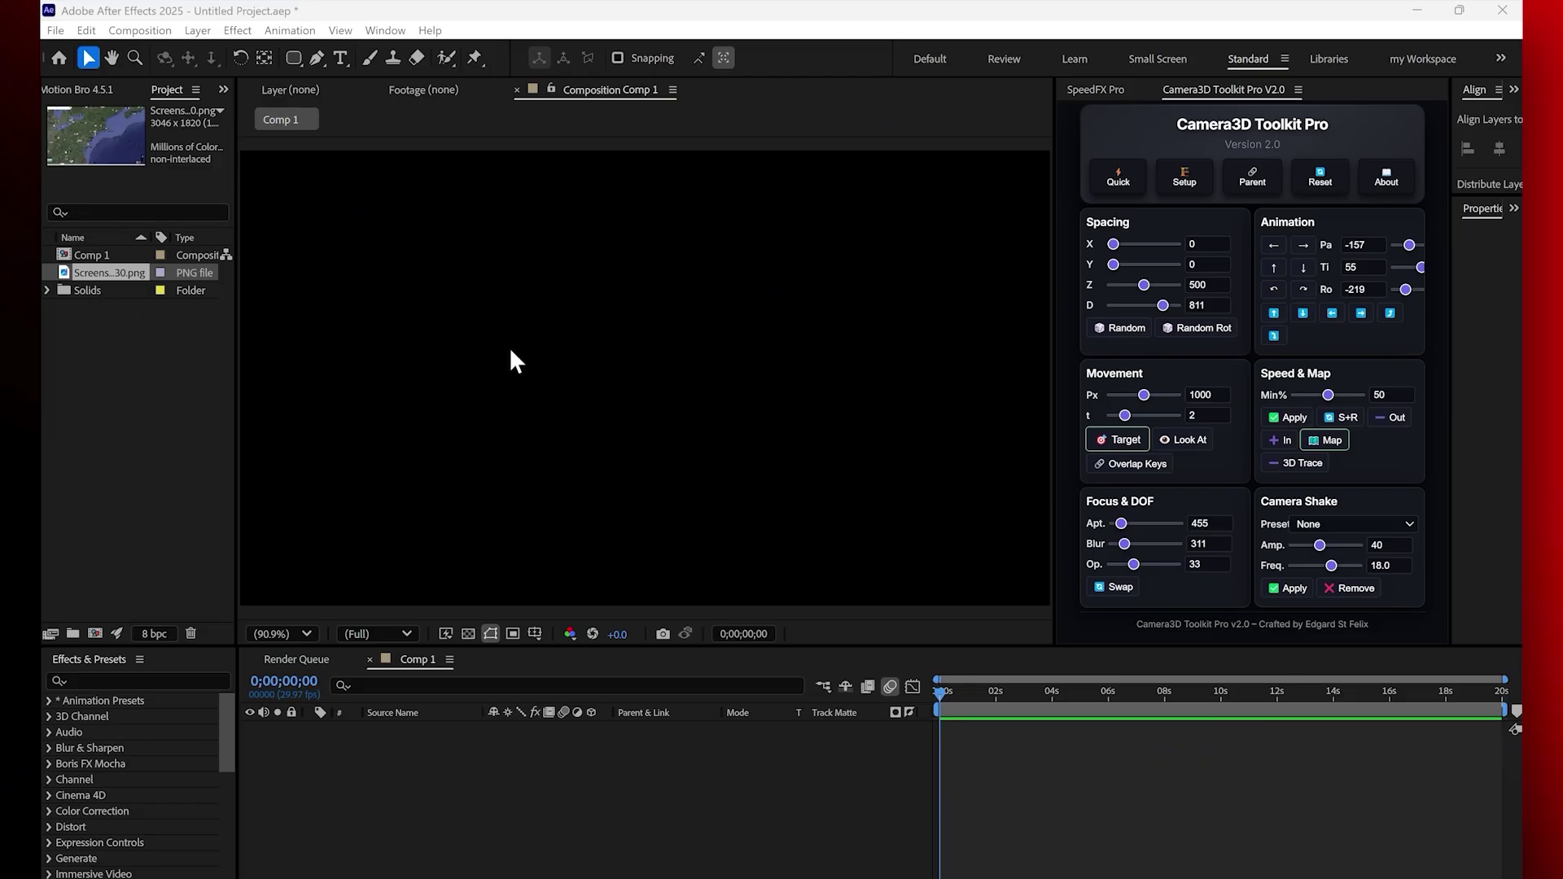
# Place the map PNG in Comp 1 and add a camera and control null rig.
pyautogui.moveTo(493, 737); pyautogui.dragTo(492, 747)
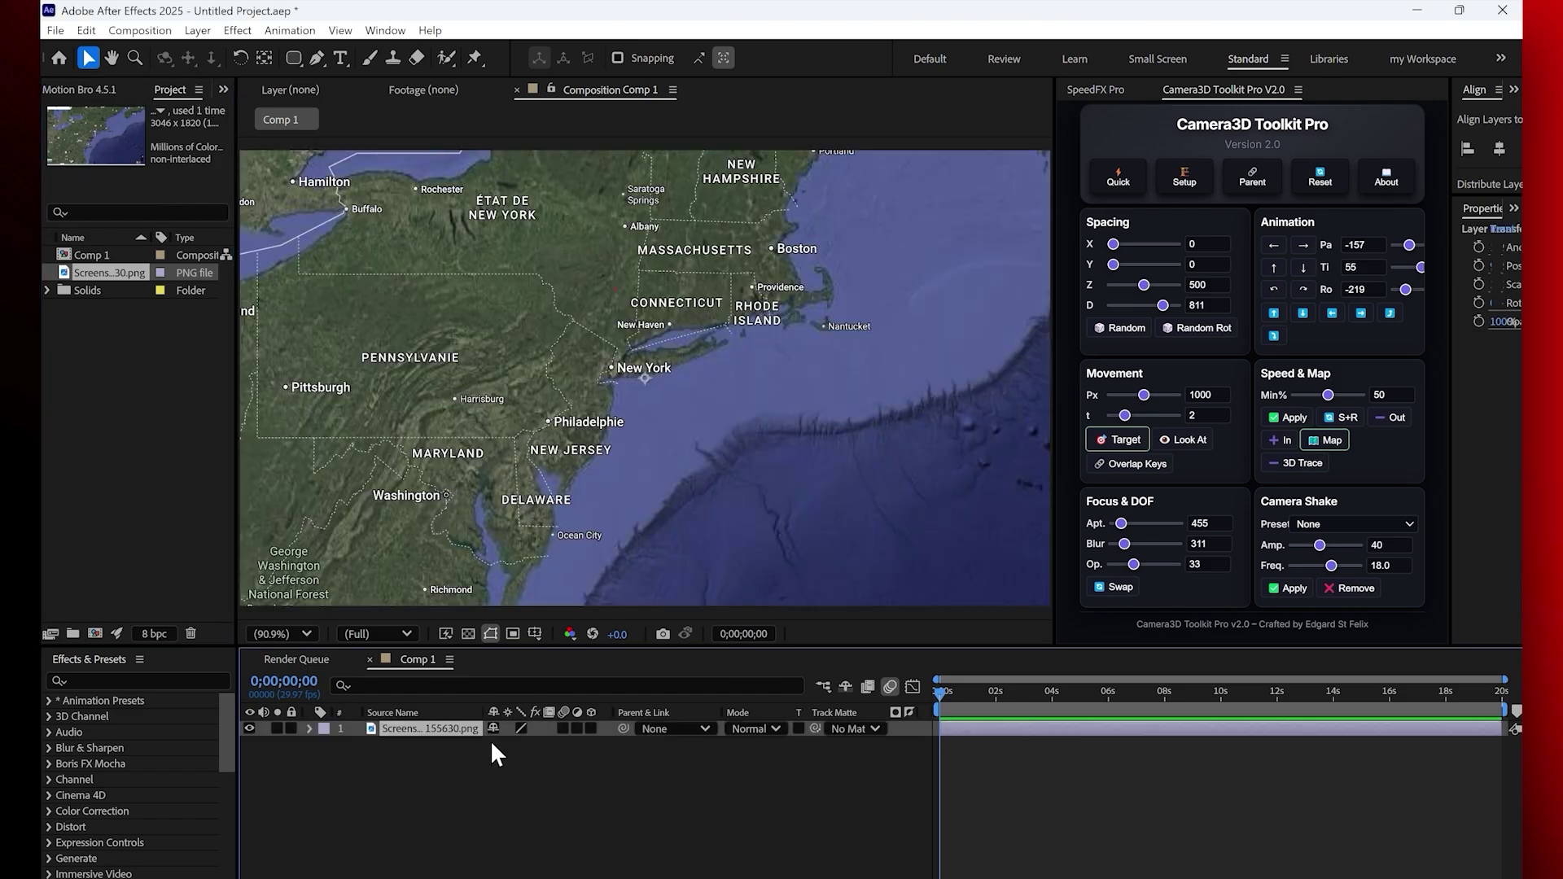
pyautogui.click(1120, 176)
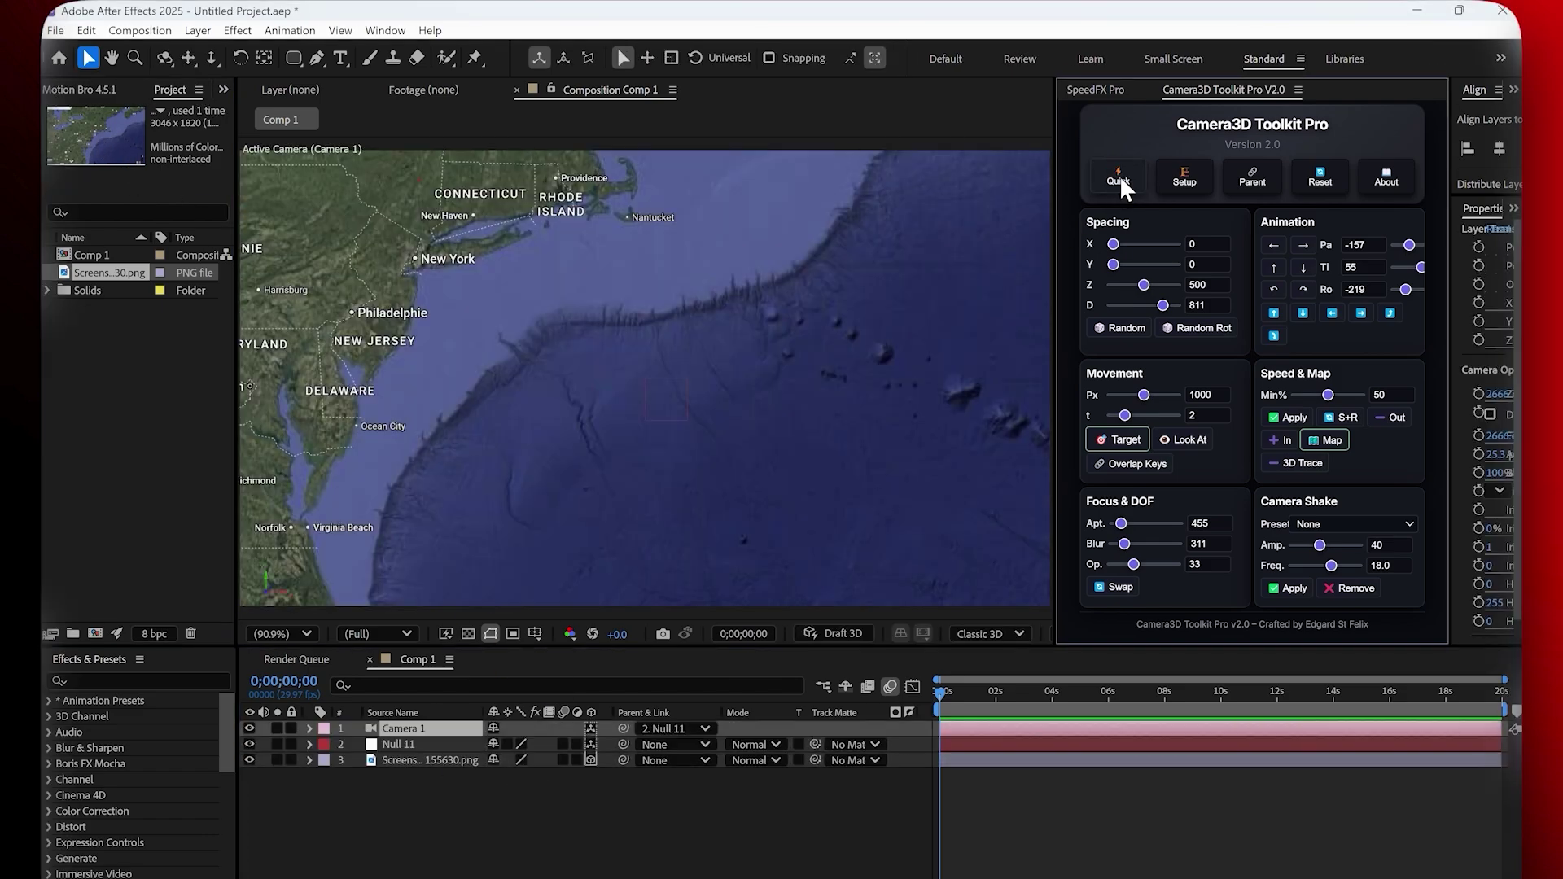
pyautogui.click(631, 862)
# Add a target null and set camera stops at New York, Pennsylvania and Rhode Island.
pyautogui.click(1324, 441)
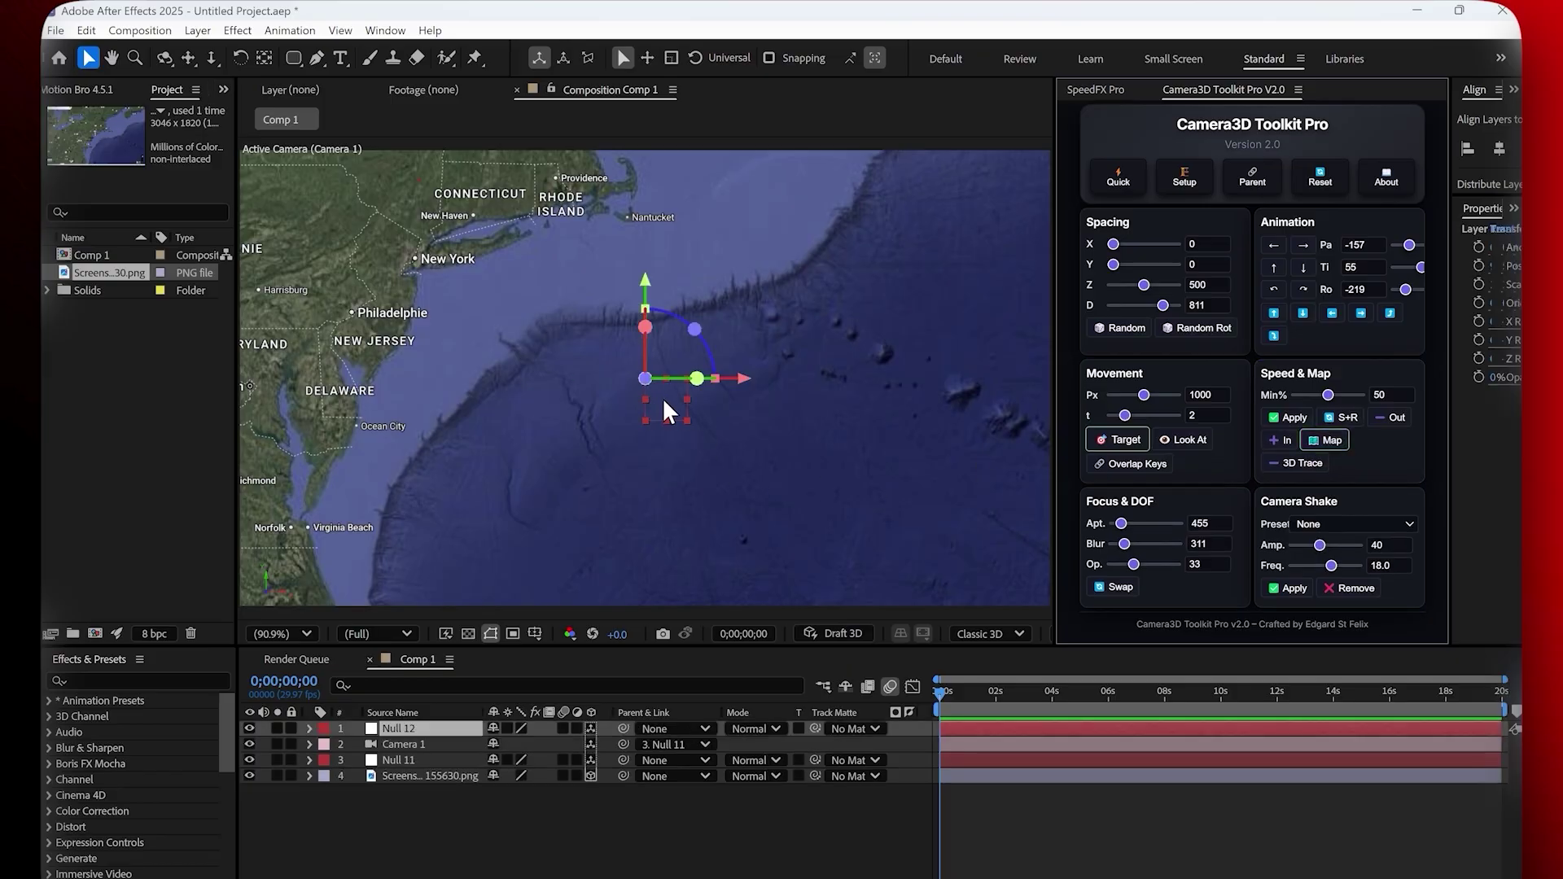
pyautogui.moveTo(656, 403); pyautogui.dragTo(460, 294)
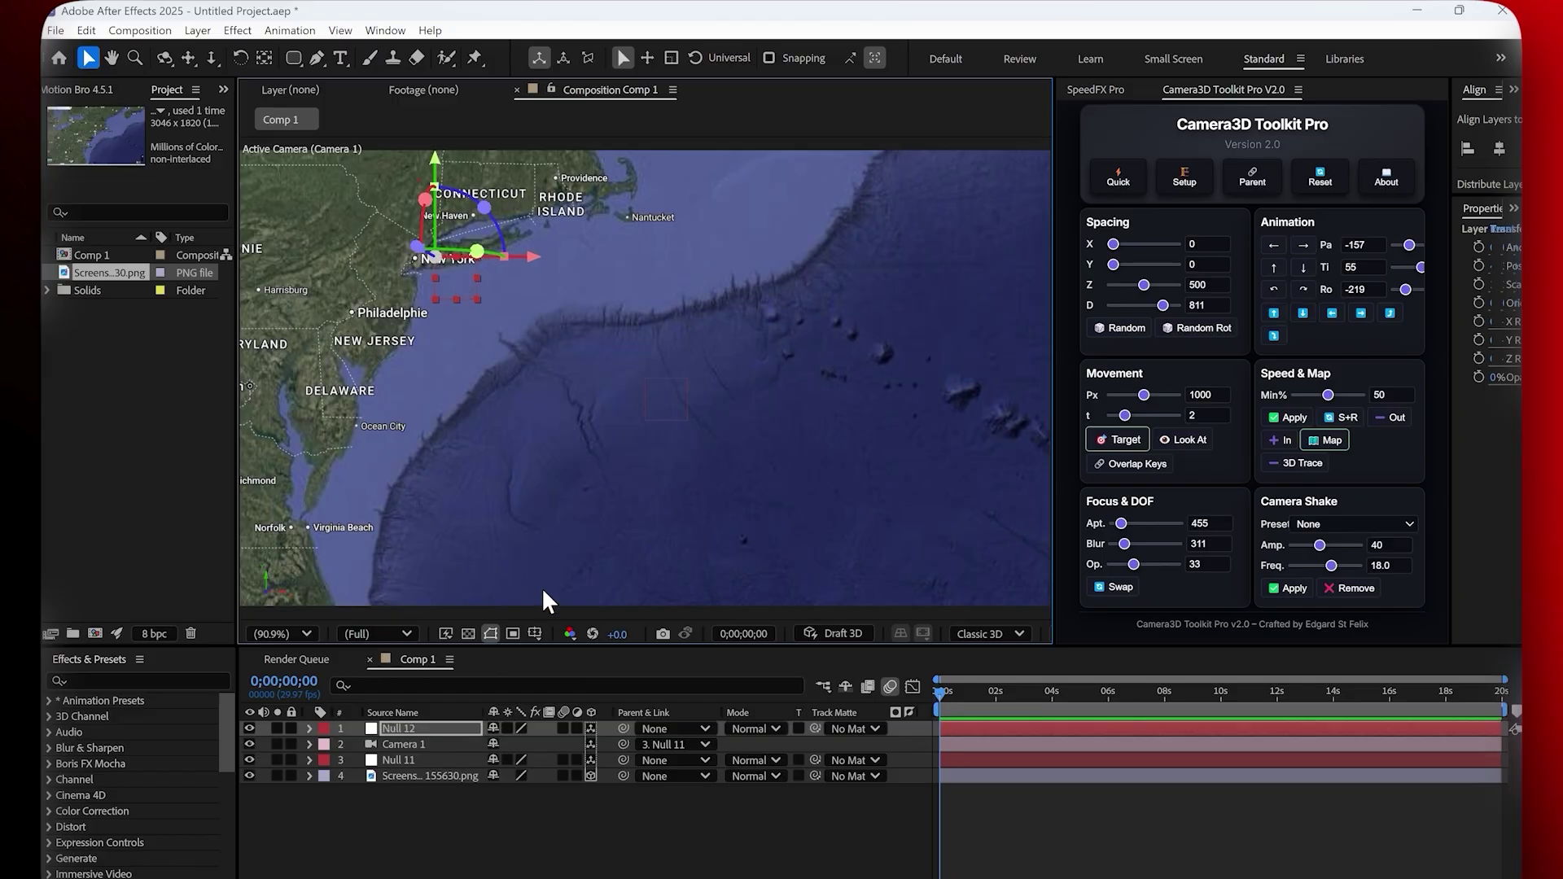
pyautogui.click(1118, 440)
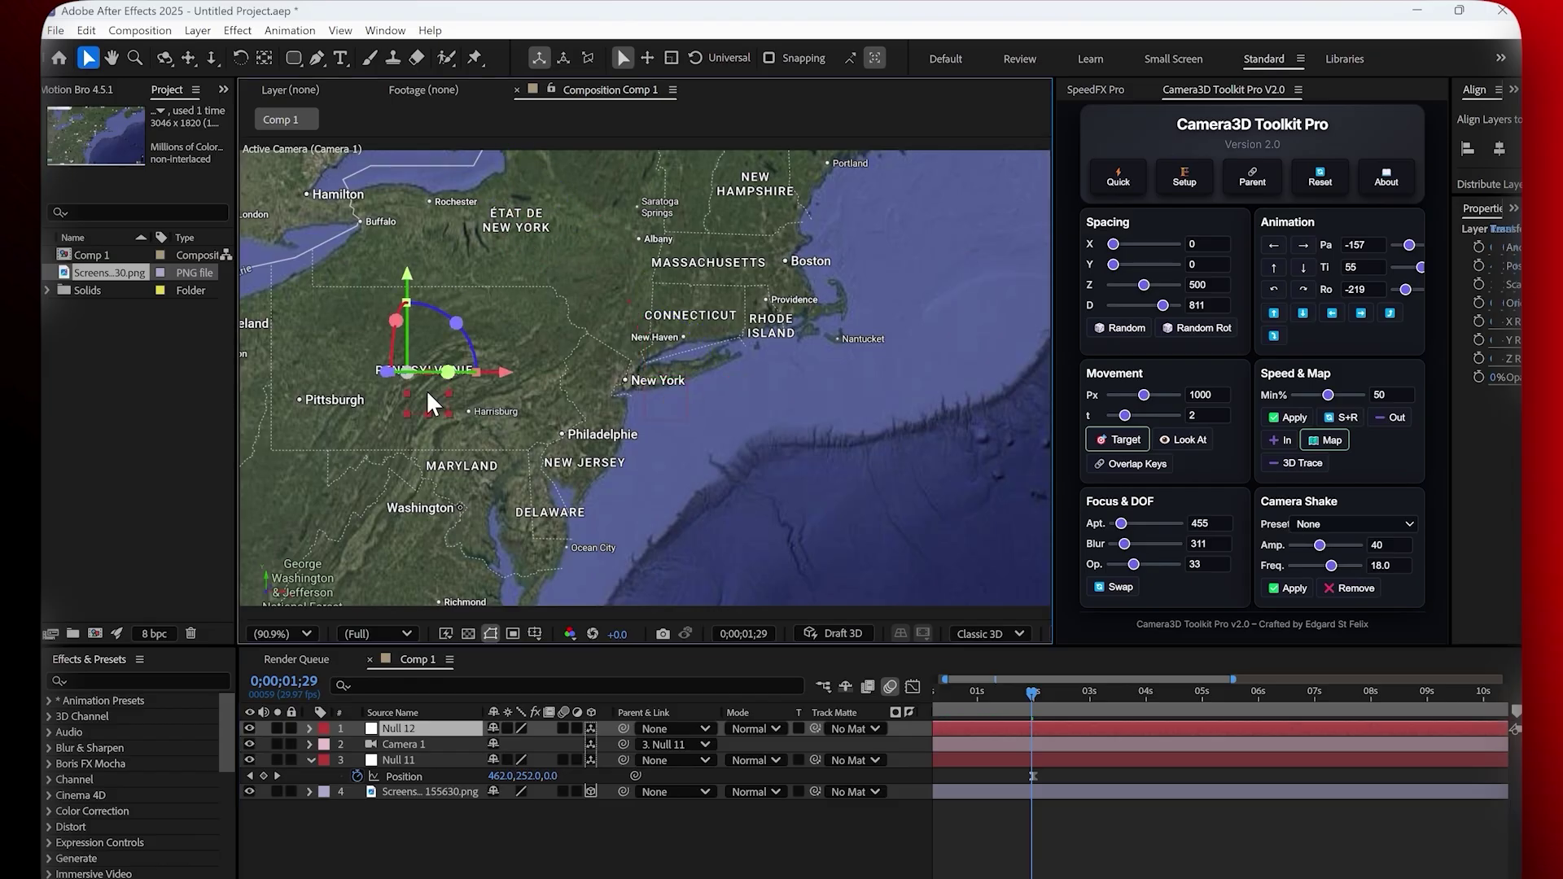
pyautogui.click(1119, 440)
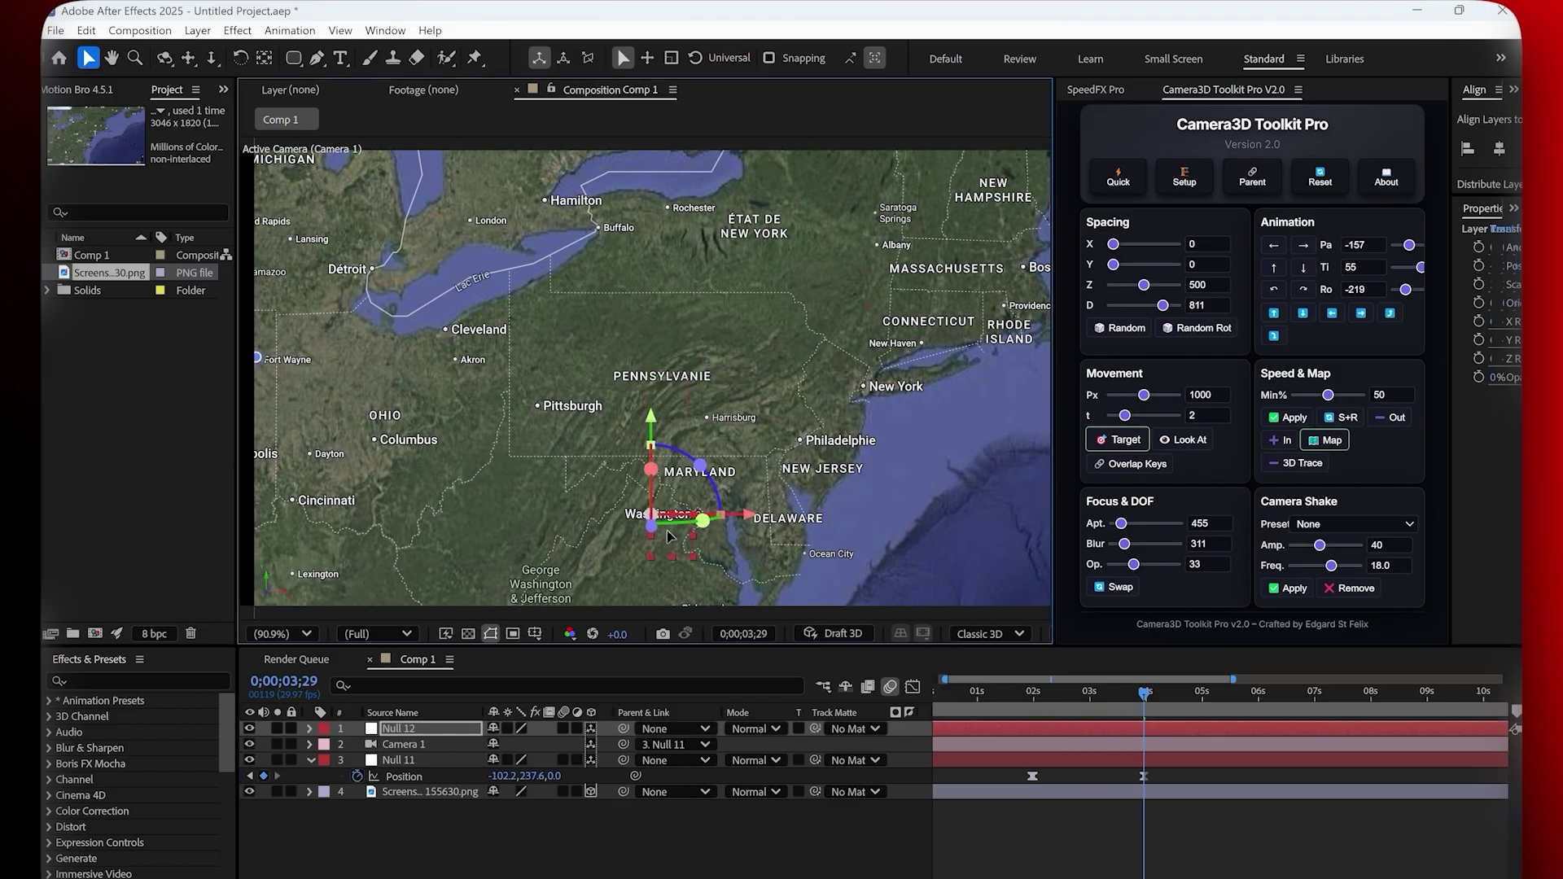
pyautogui.click(1119, 440)
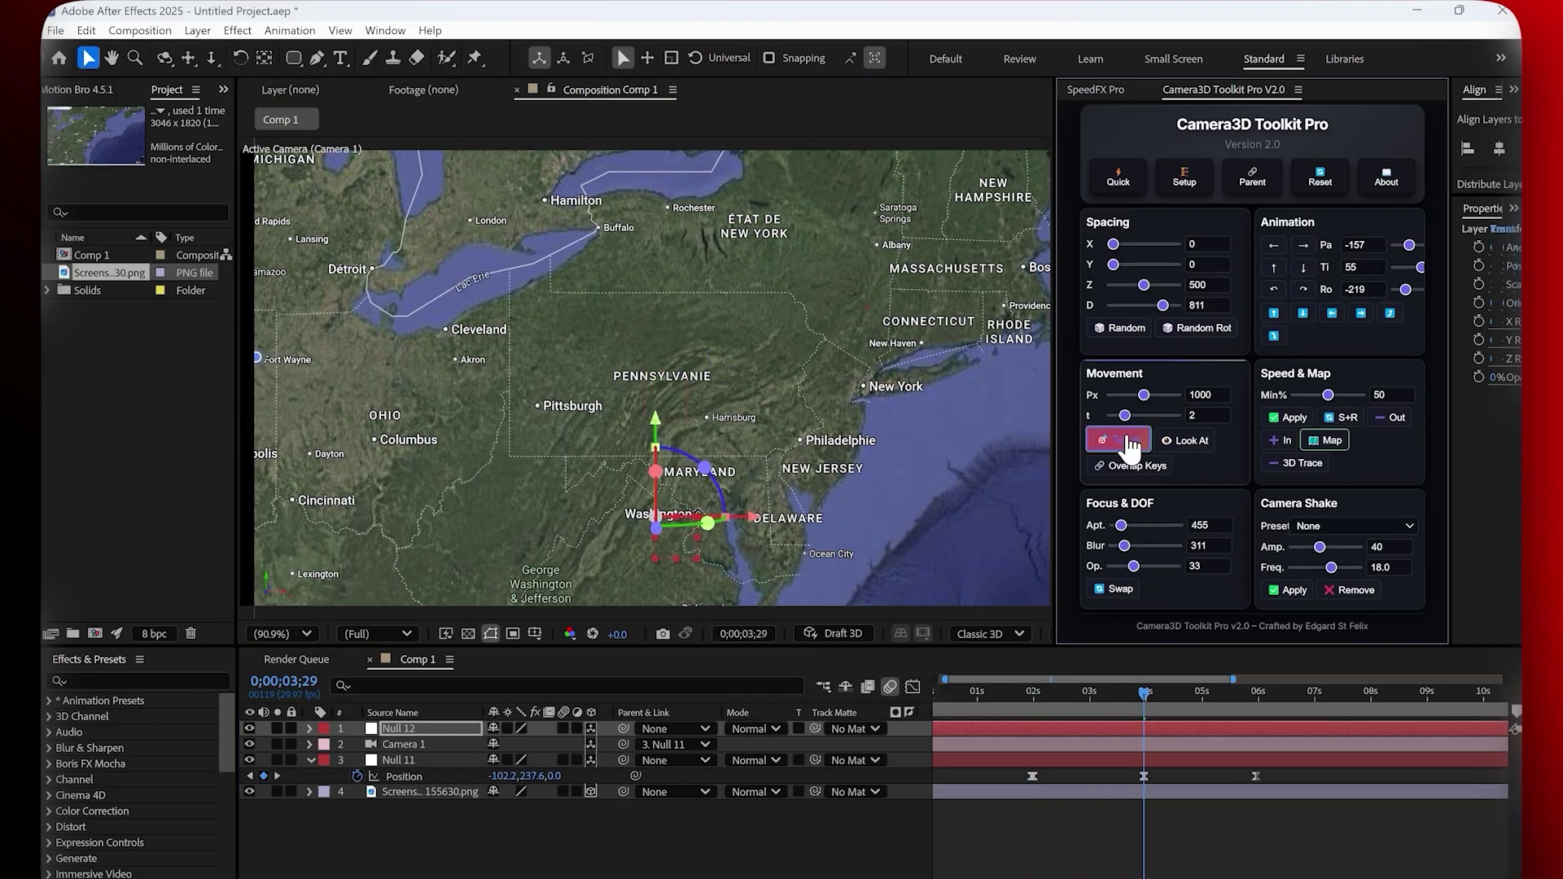
# Add scale and rotation (S+R) to the map camera move from the start.
pyautogui.press('Home')
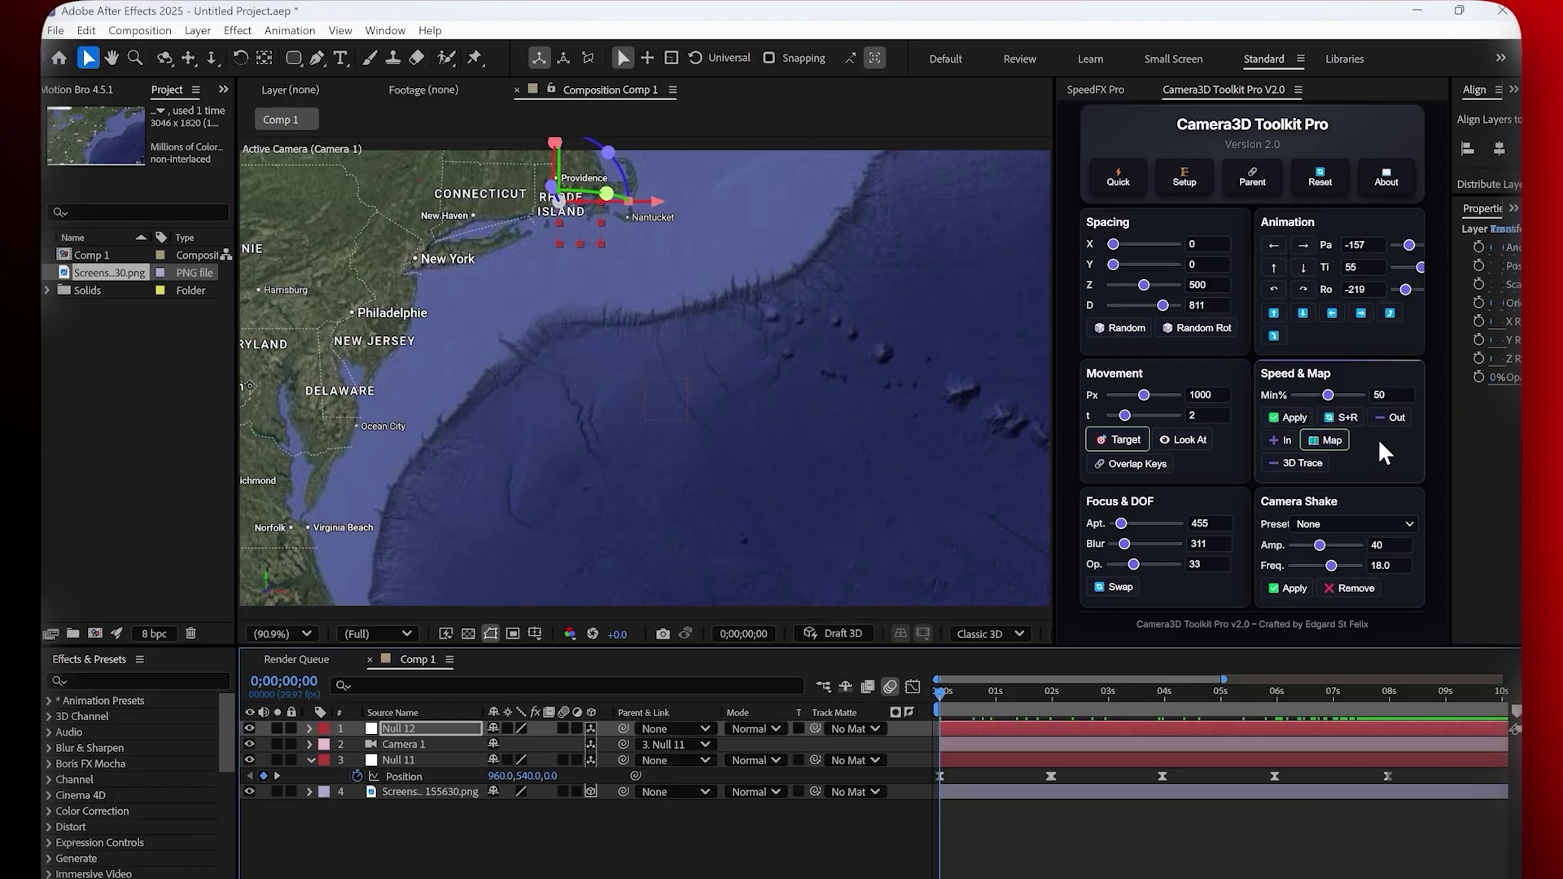
pyautogui.click(1345, 417)
pyautogui.click(887, 382)
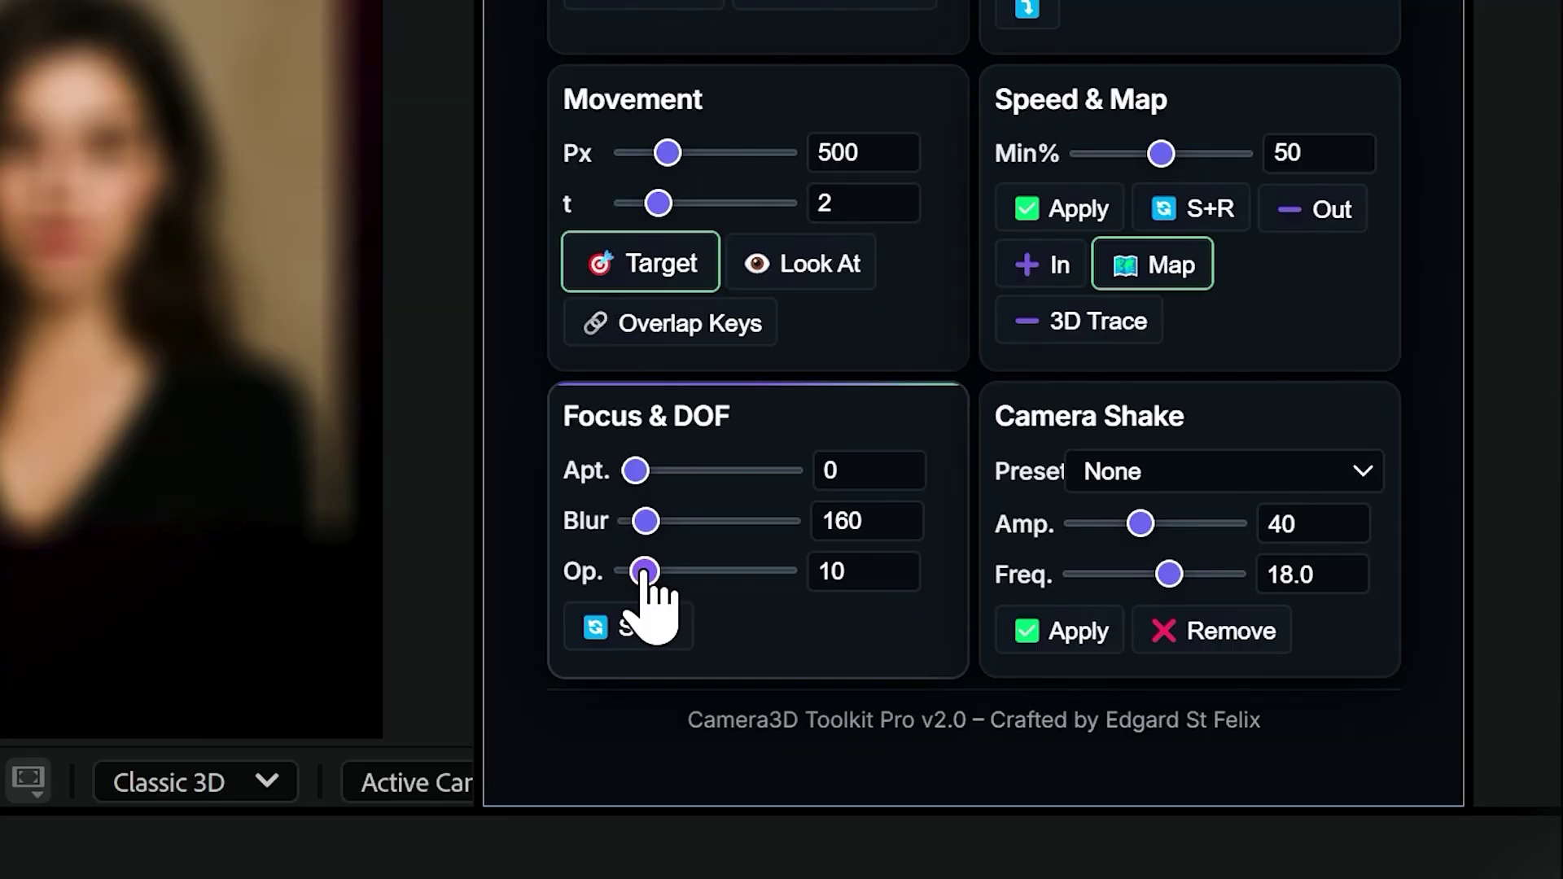
# Raise the Focus & DOF blur to 160, leaving the top-left portrait sharp.
pyautogui.moveTo(646, 523); pyautogui.dragTo(651, 525)
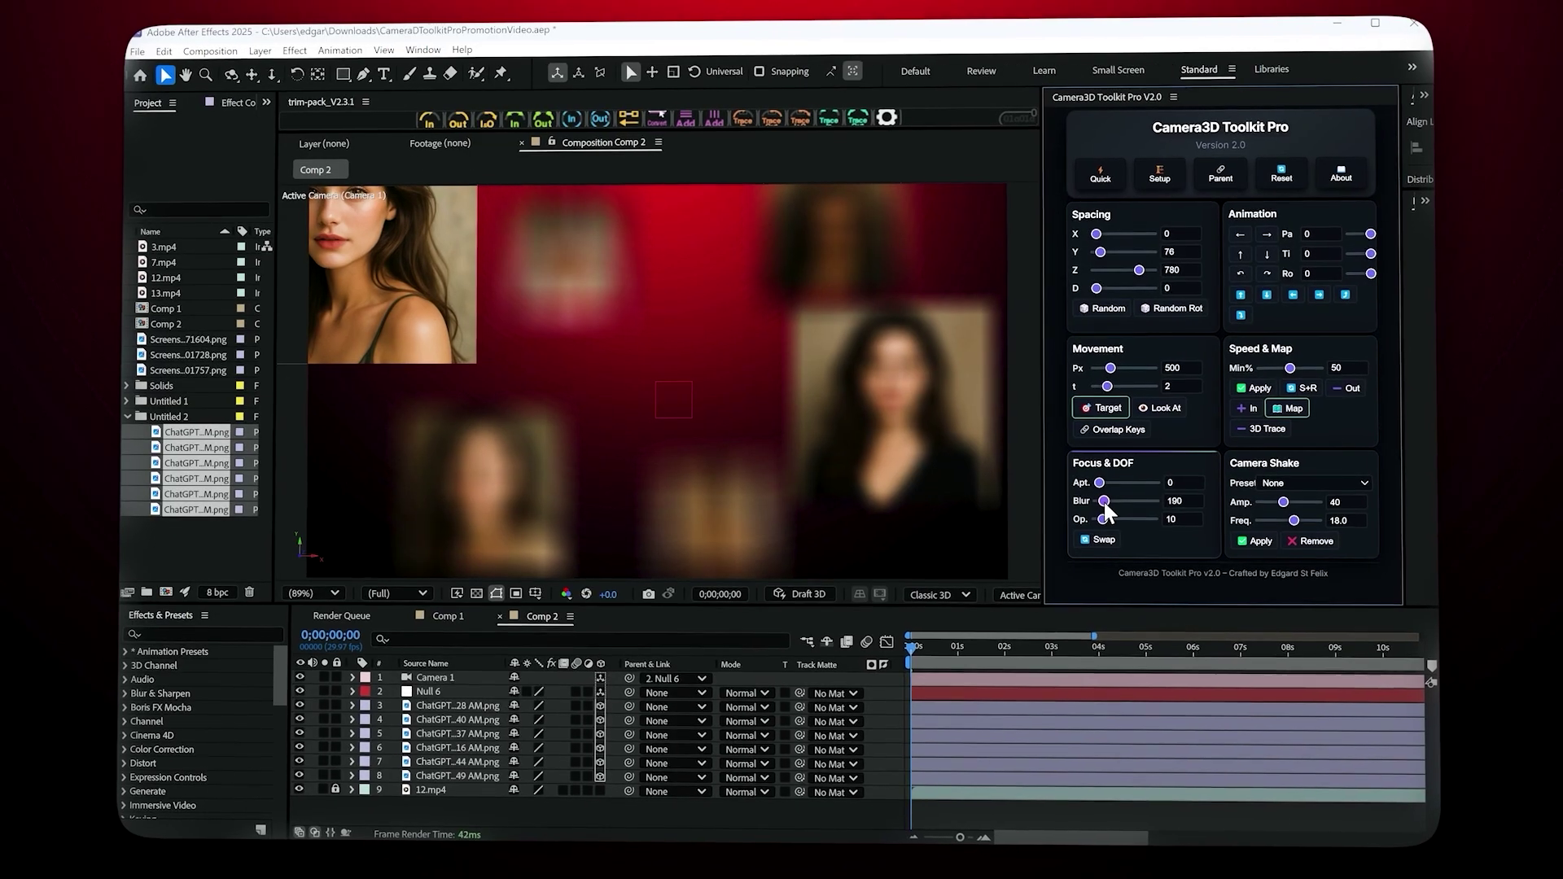